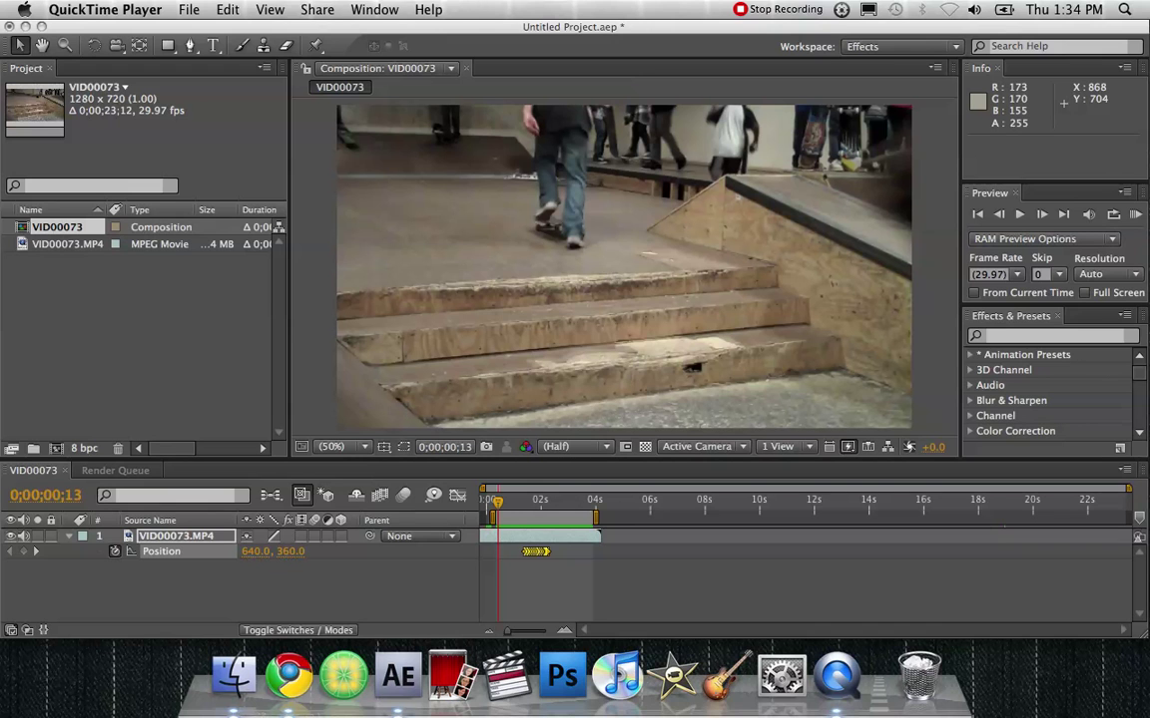
Preview the existing VID00073 composition and park the current time at about 1 second
click(1141, 222)
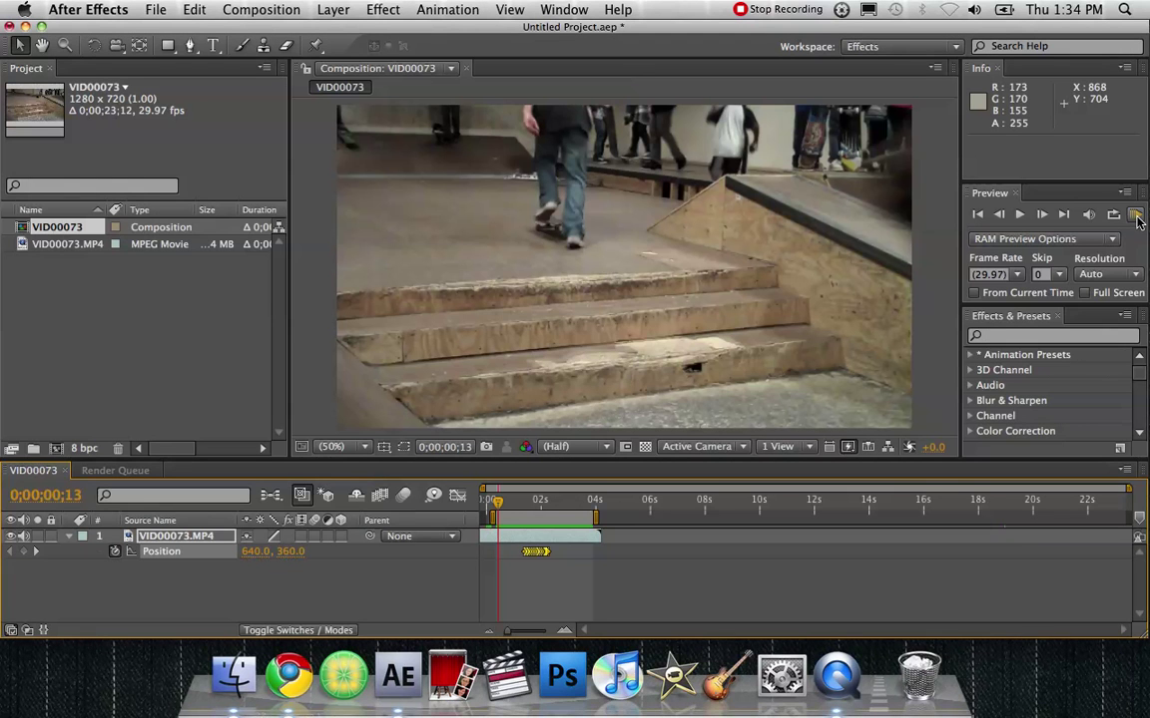
click(1137, 217)
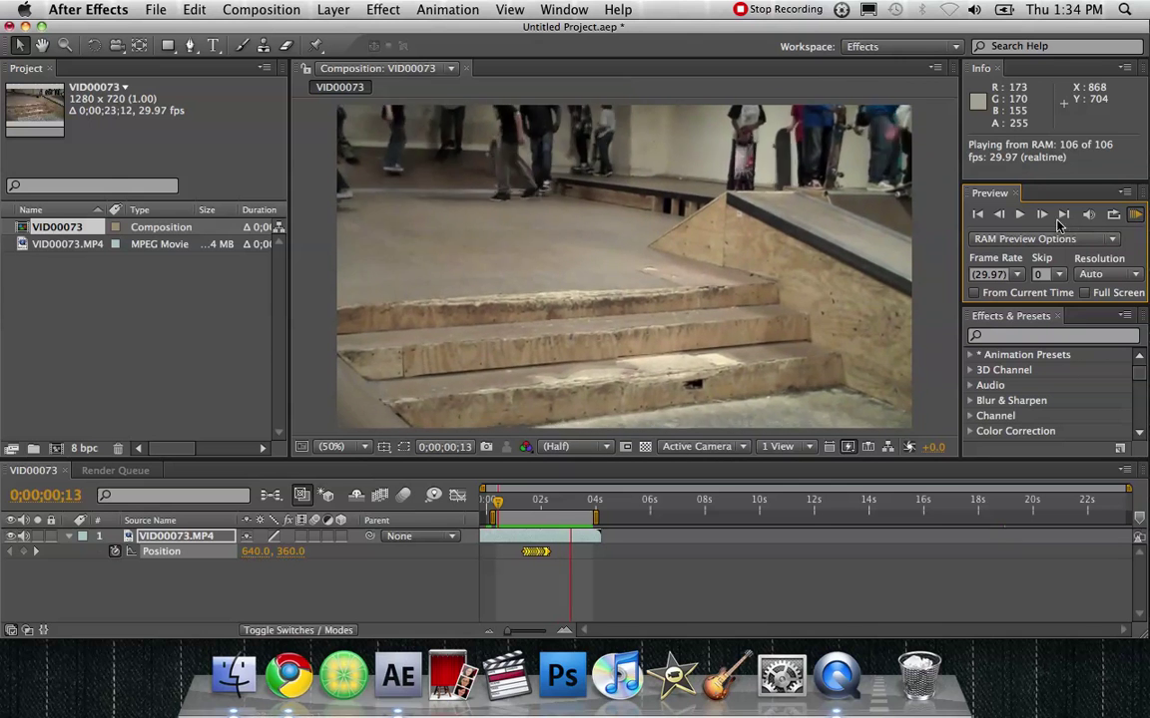
click(1023, 216)
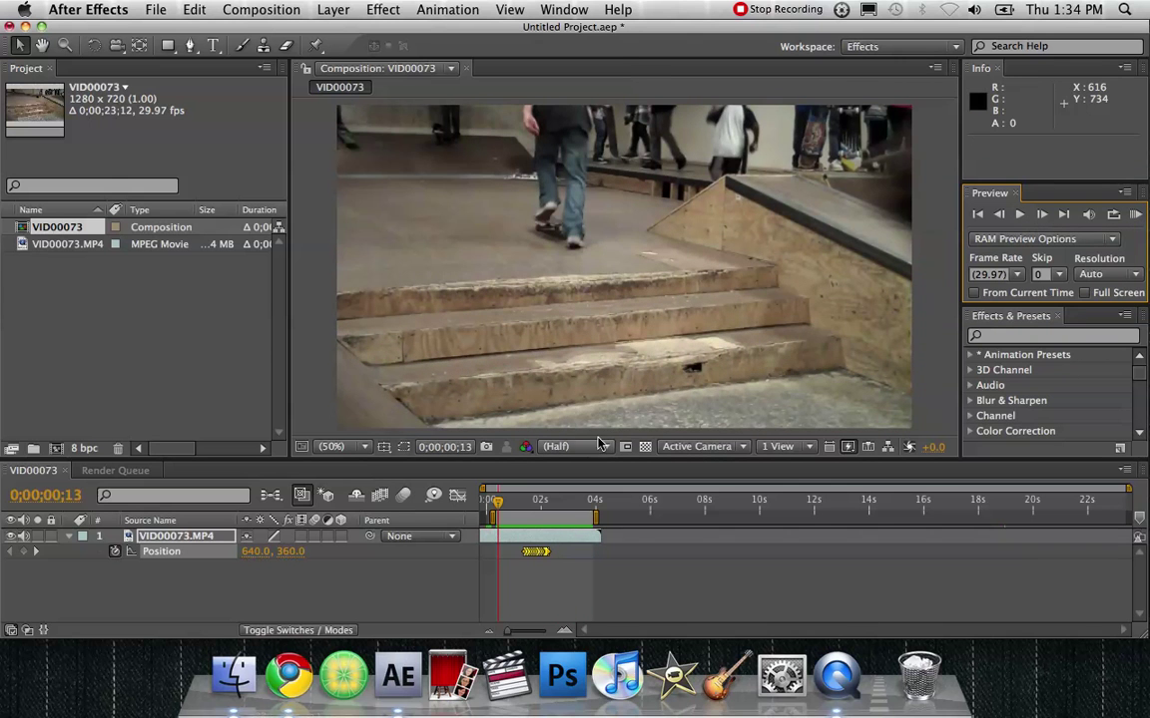
mouse_move(496, 512)
mouse_down()
mouse_move(554, 513)
mouse_move(475, 517)
mouse_up()
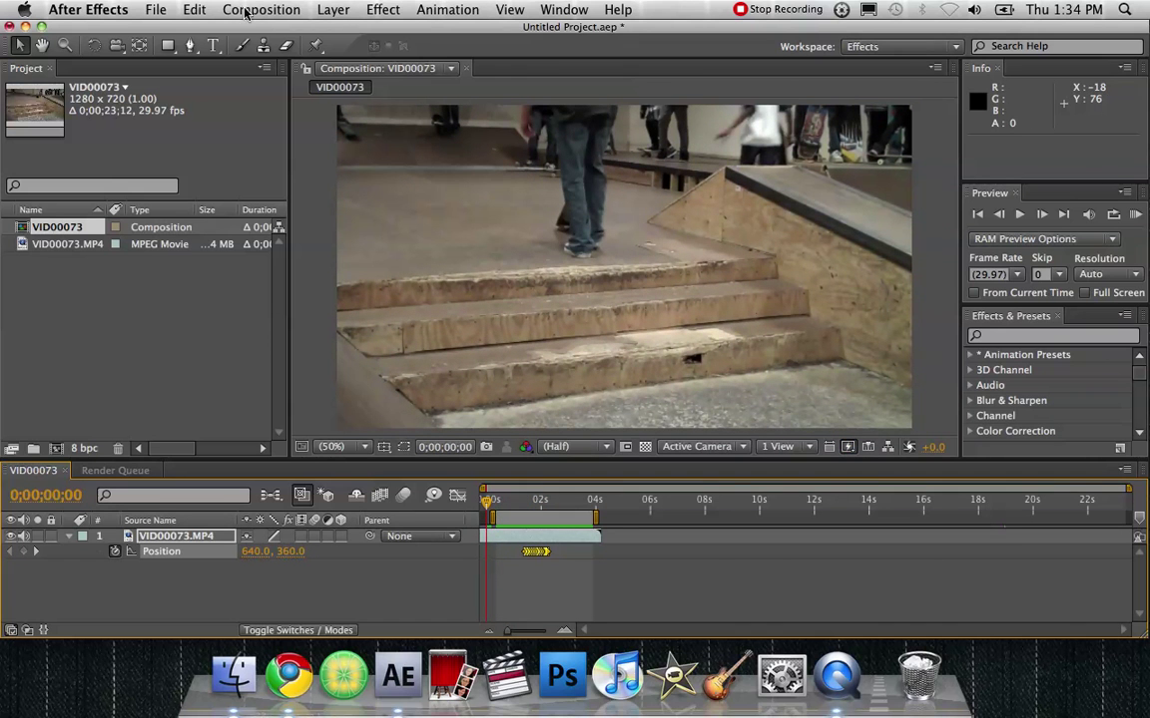
Drag VID00073.MP4 onto New Composition to create the VID00074 composition
click(174, 311)
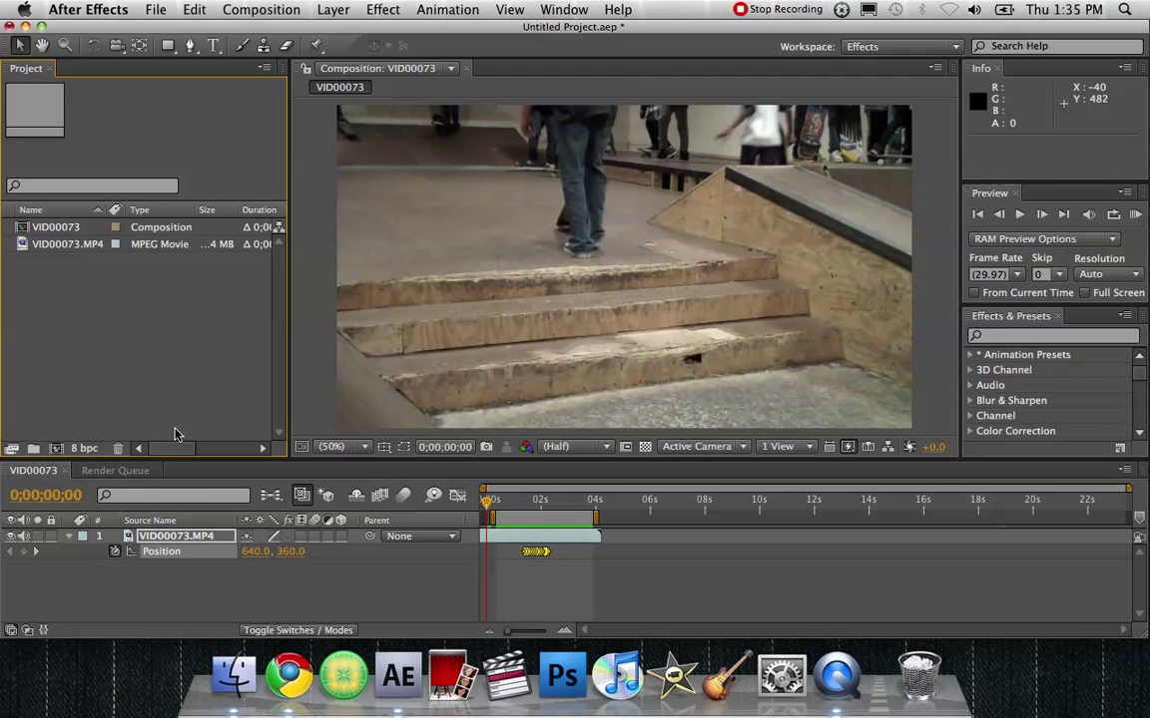
click(115, 470)
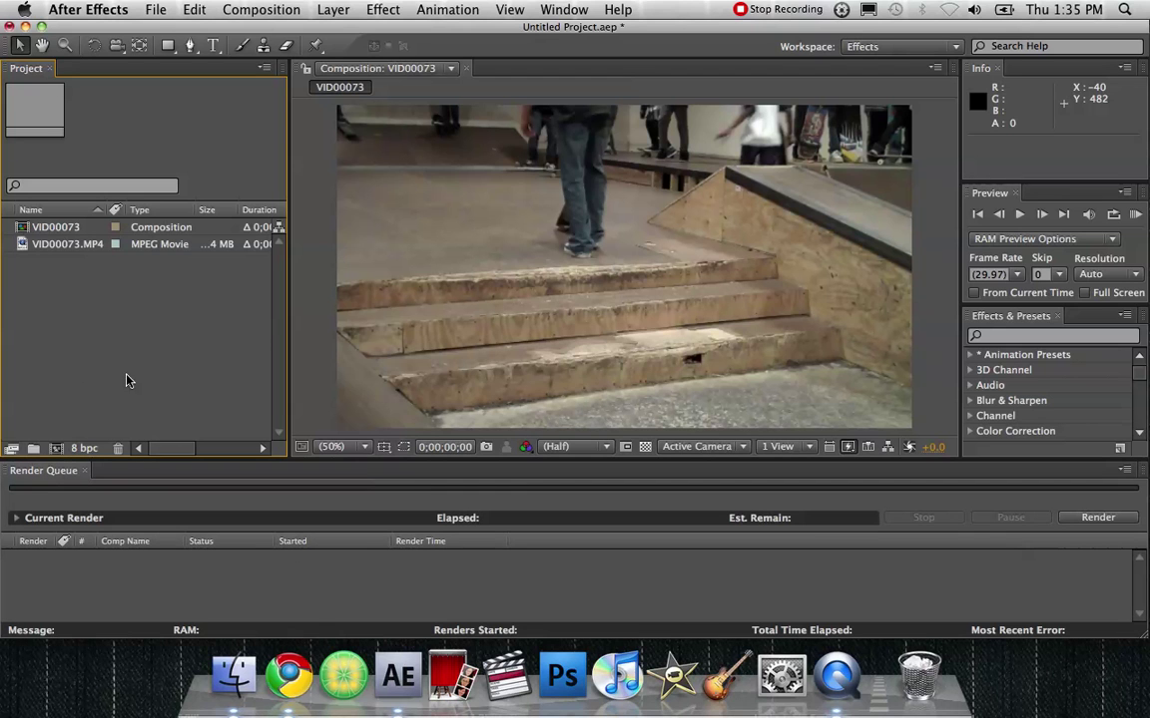
click(60, 228)
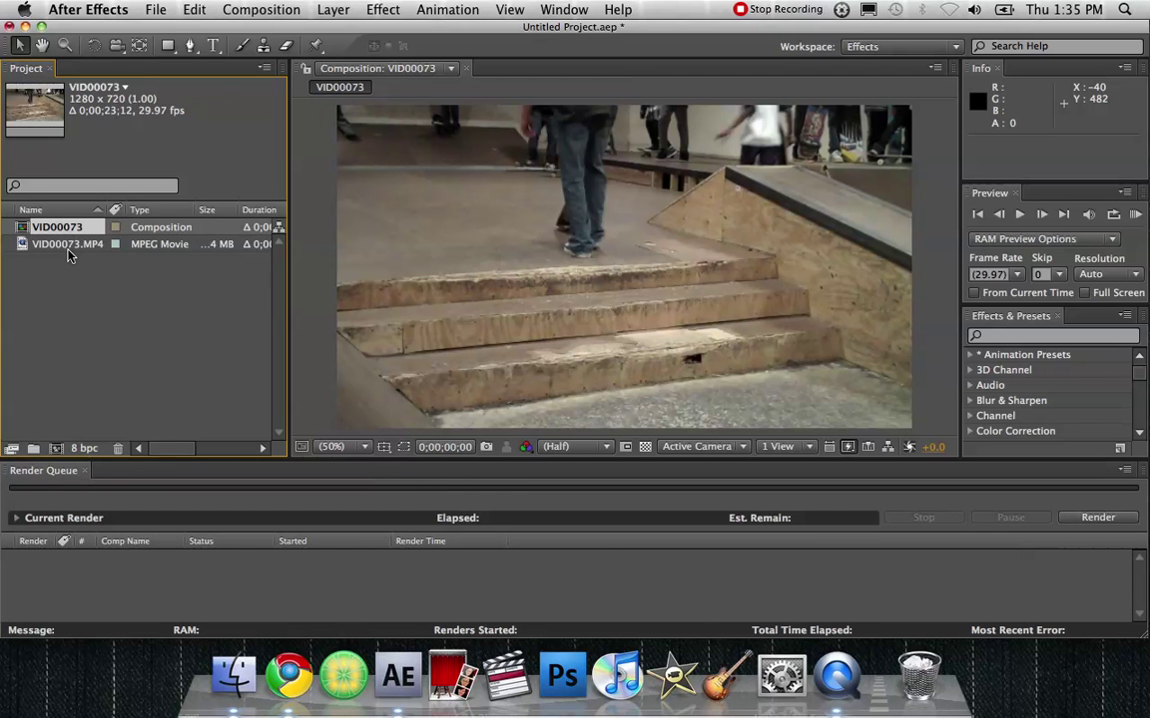
click(66, 246)
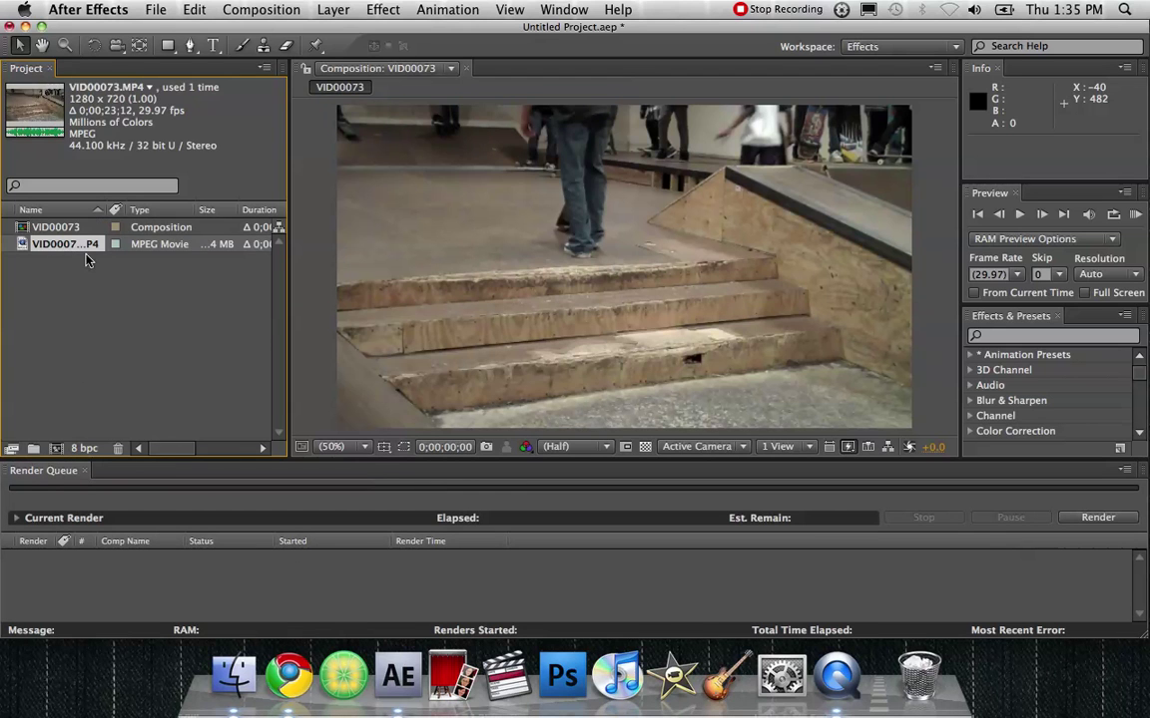
click(120, 319)
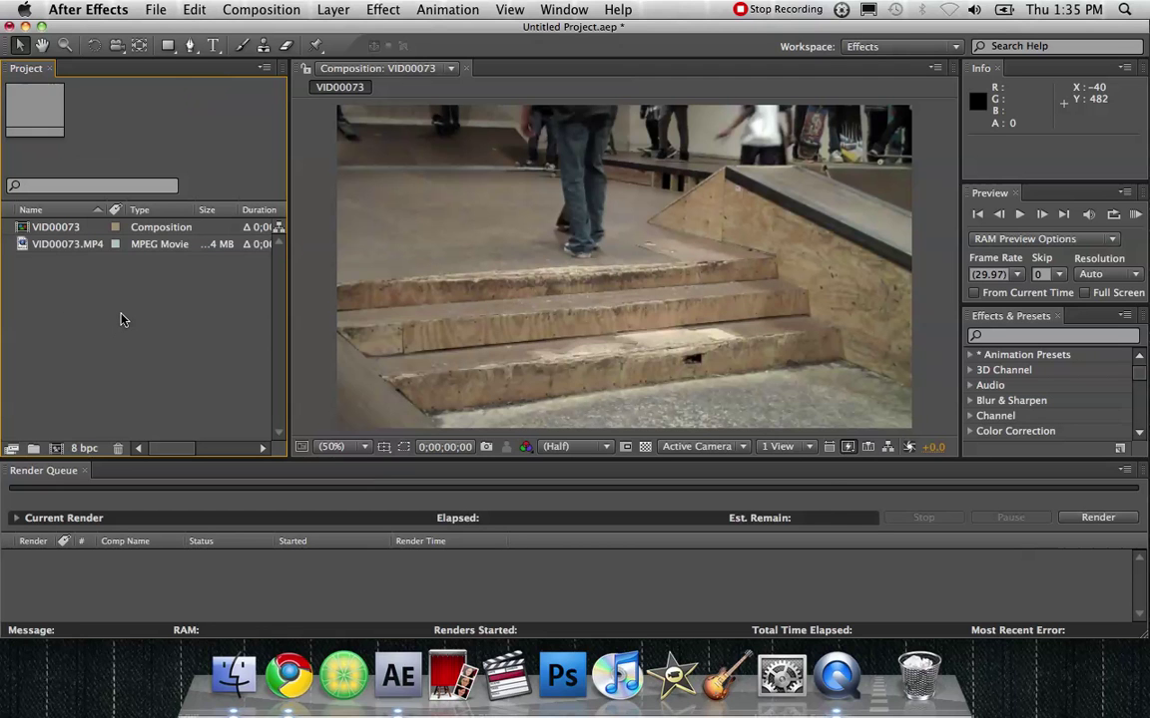
double_click(171, 345)
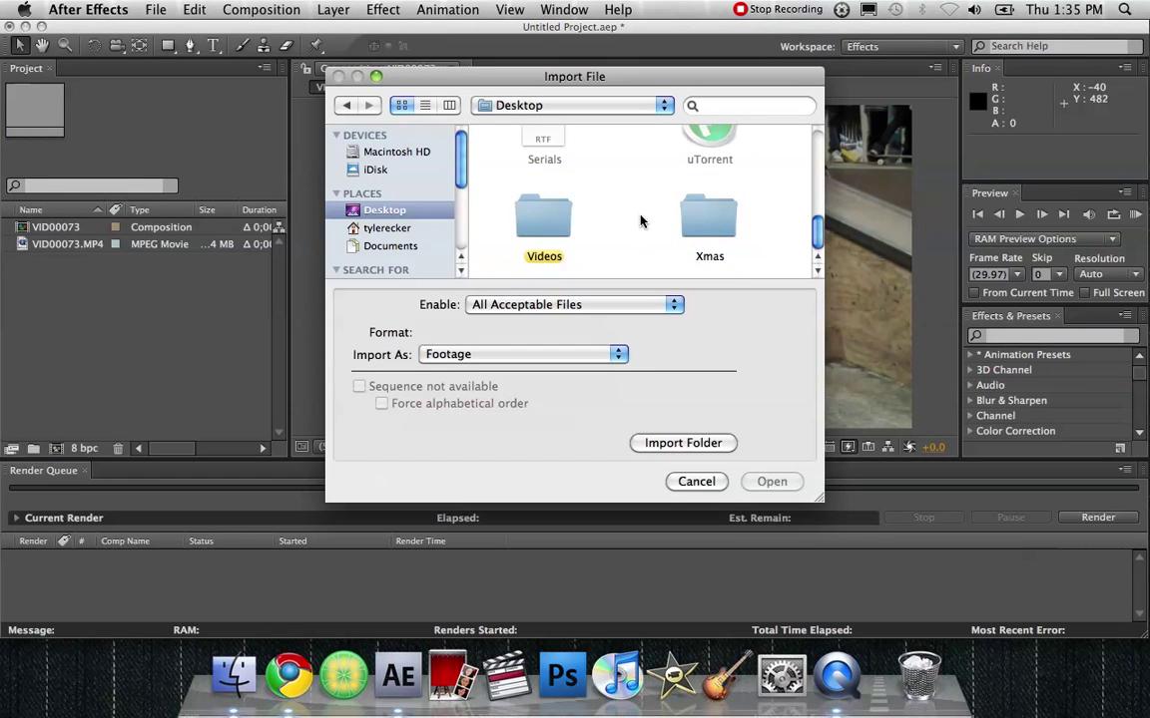
scroll(641, 222, up, 4)
click(693, 484)
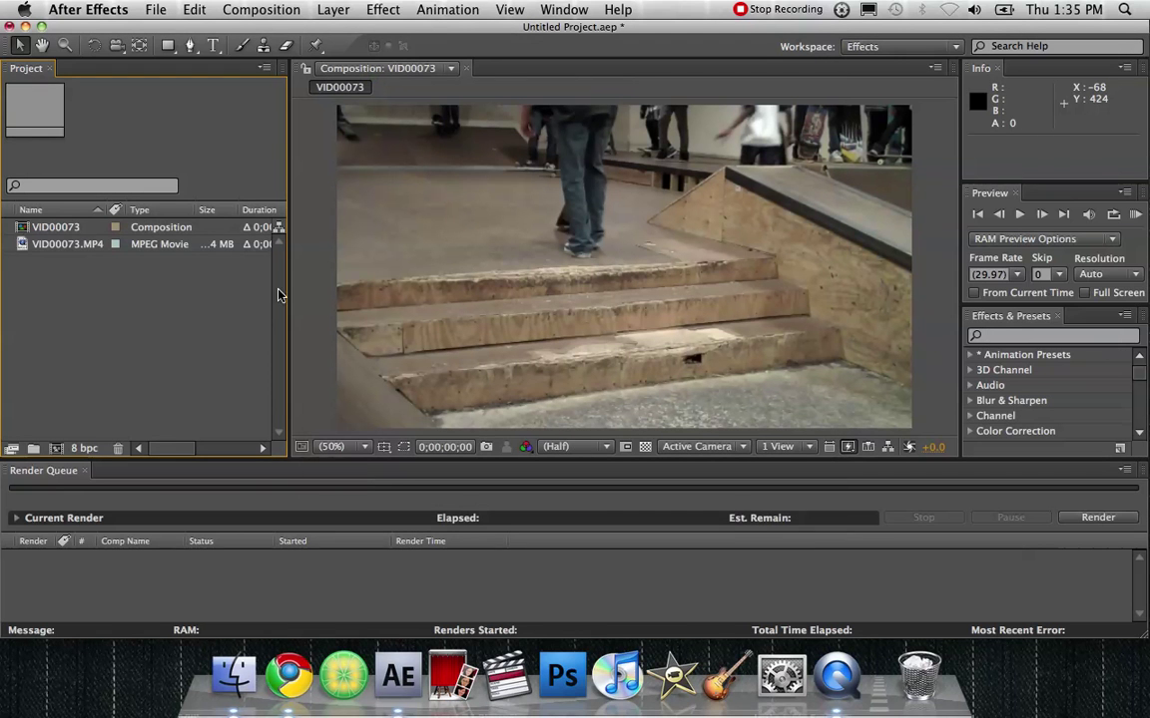
click(94, 247)
drag(58, 250, 57, 448)
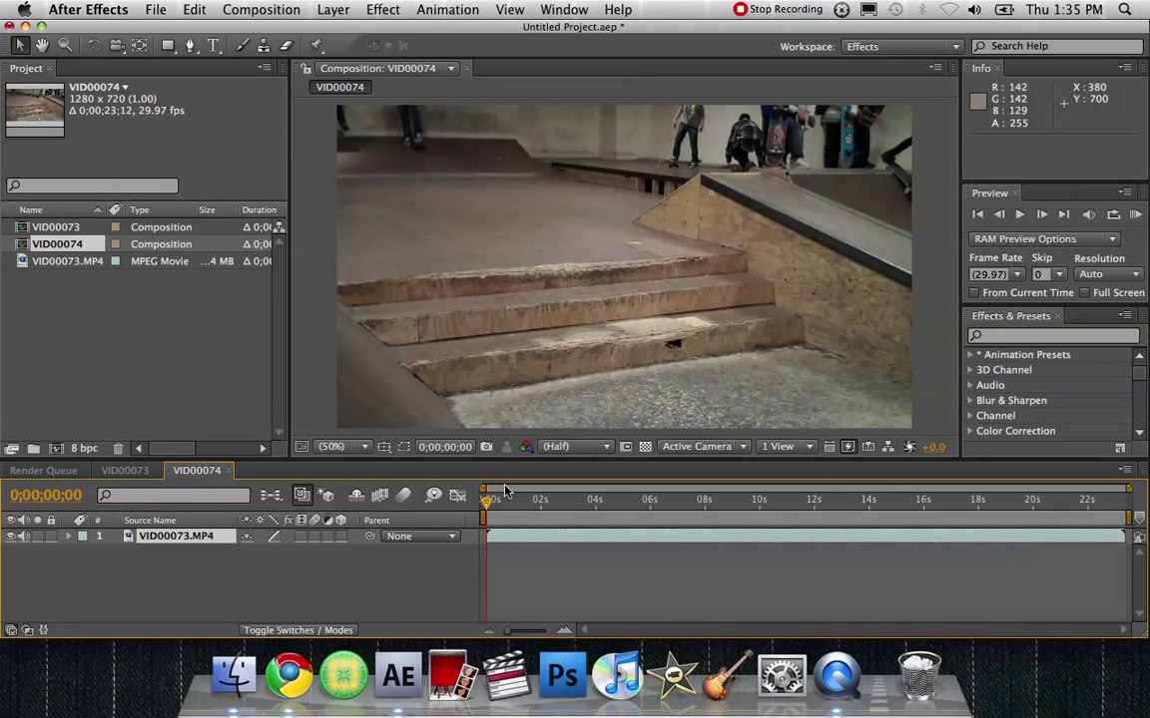
Scrub to find the trick and slide the clip earlier so the layer ends at 0;00;04;13
drag(486, 509, 599, 509)
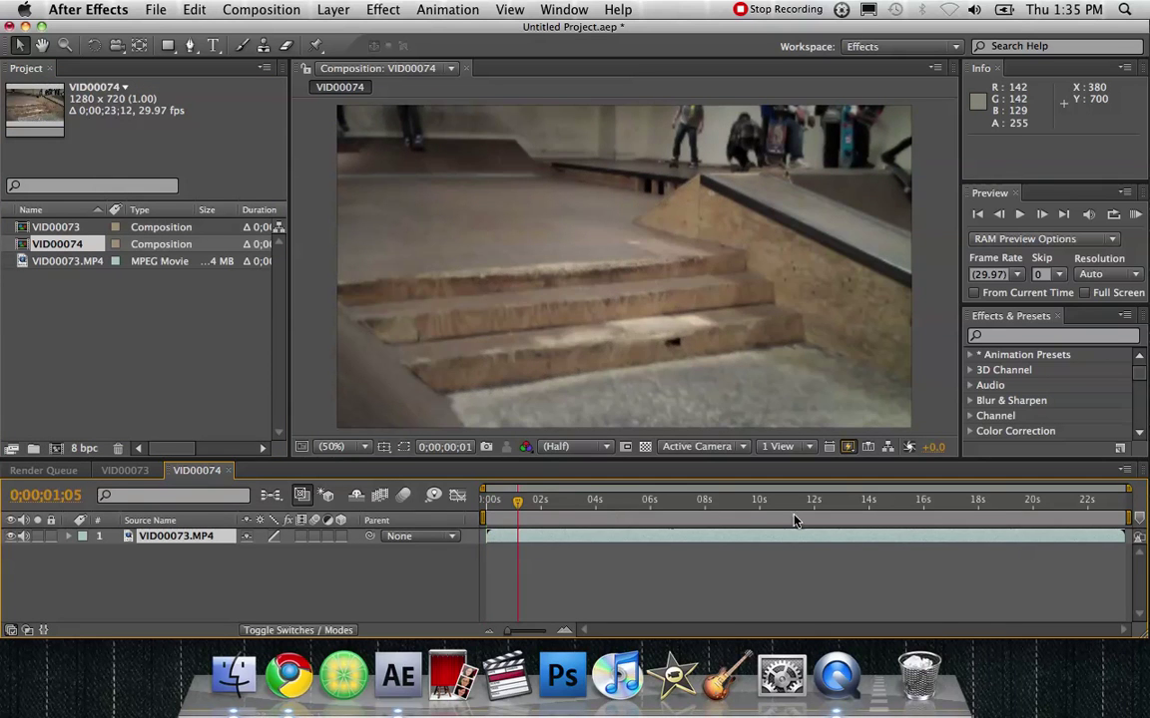
drag(860, 509, 898, 509)
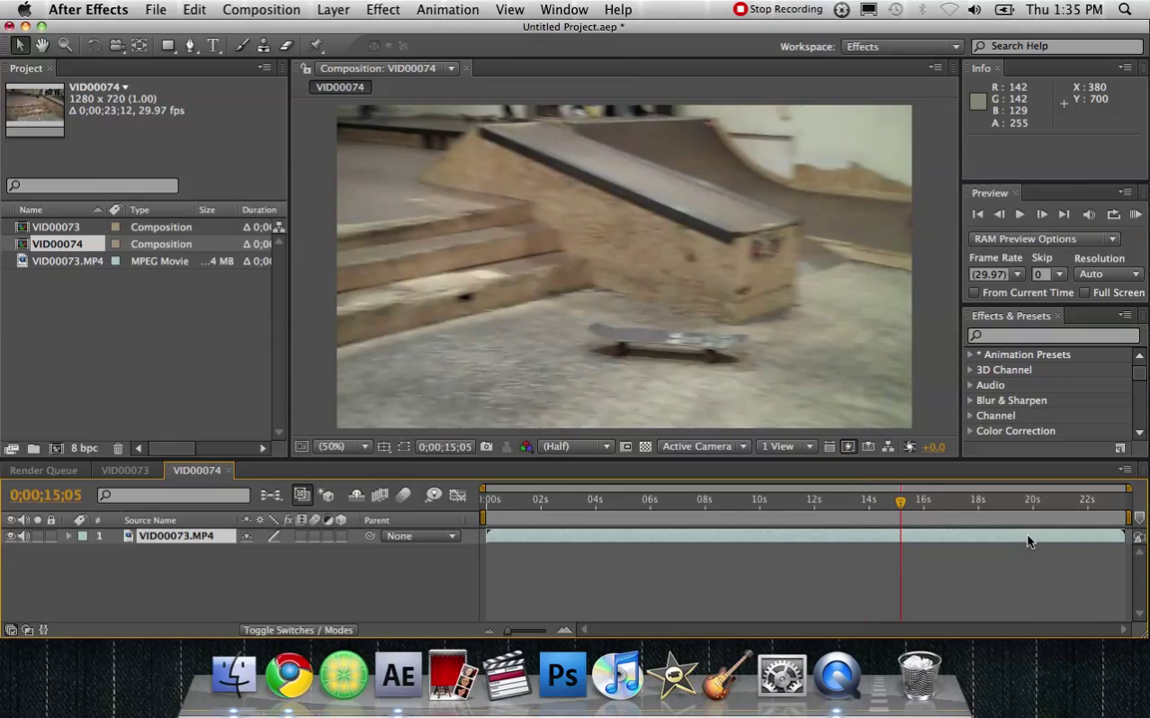
drag(958, 539, 533, 514)
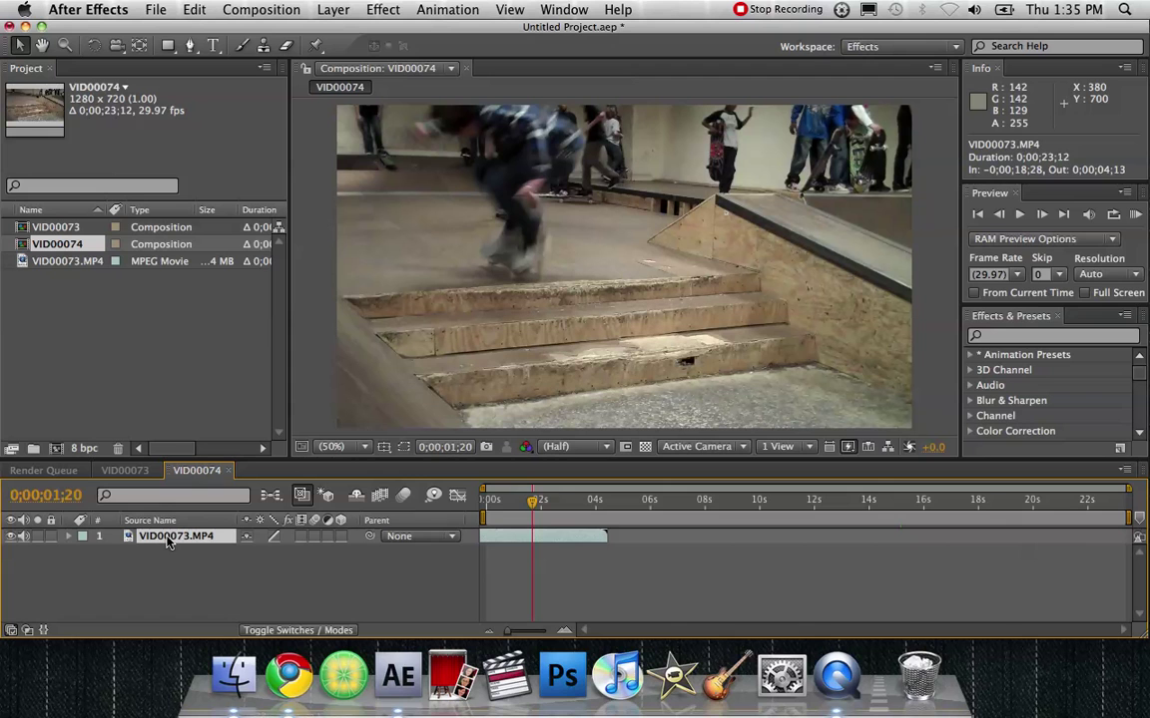
Add Position keyframes of 640.0, 360.0 at 0;00;01;20 and 0;00;02;19, then select both
key(p)
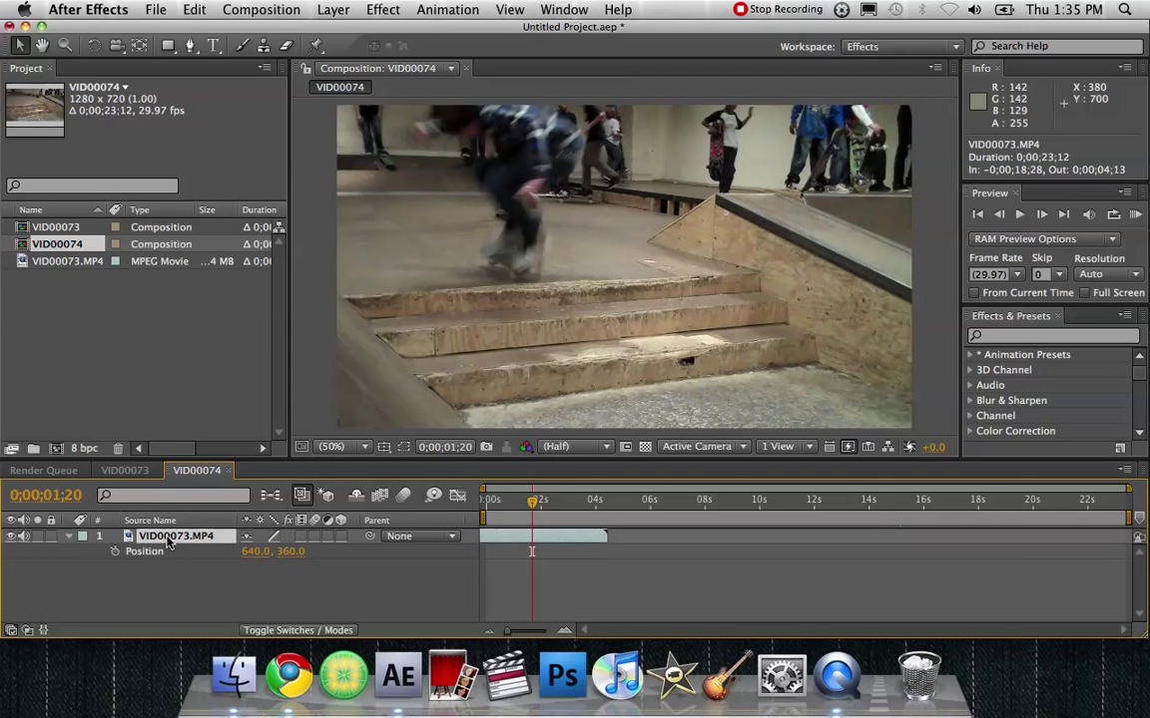
click(116, 552)
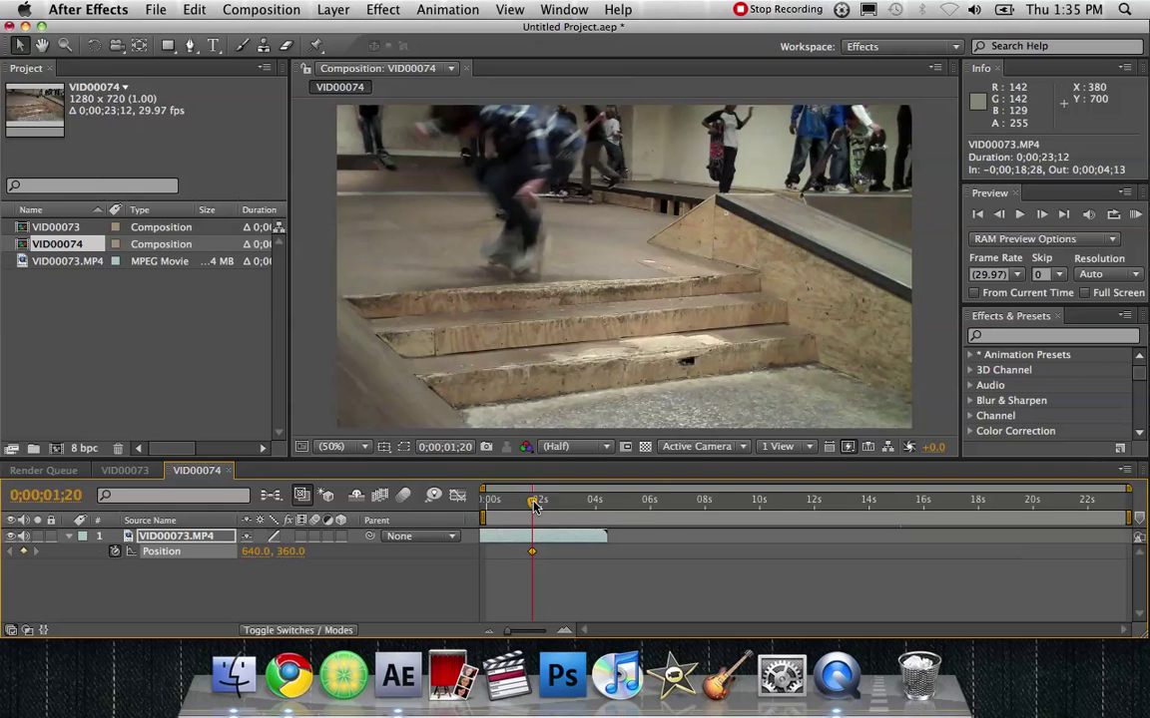
drag(534, 504, 558, 504)
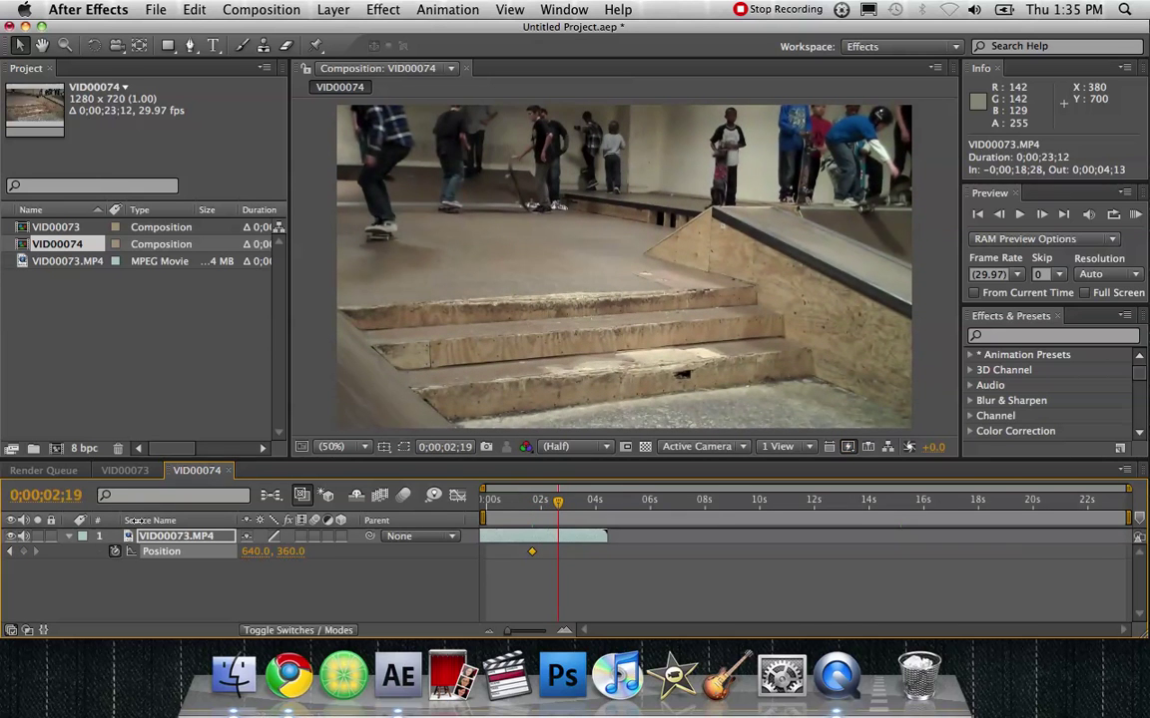
click(24, 554)
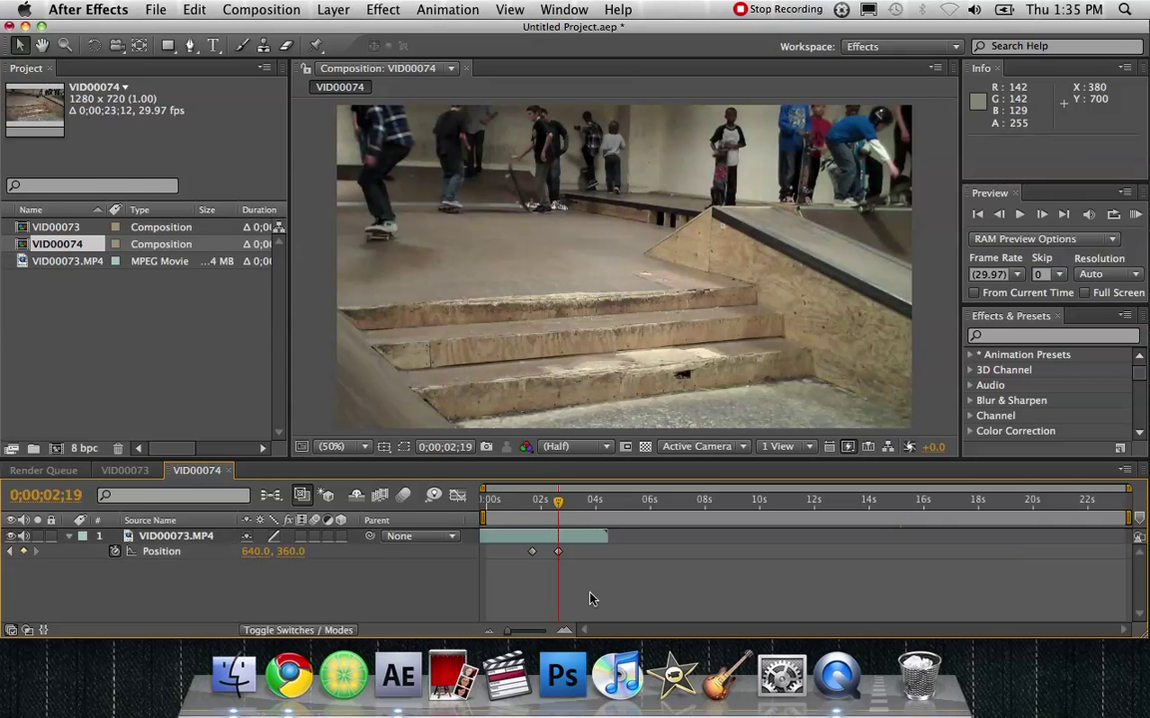
drag(574, 577, 530, 555)
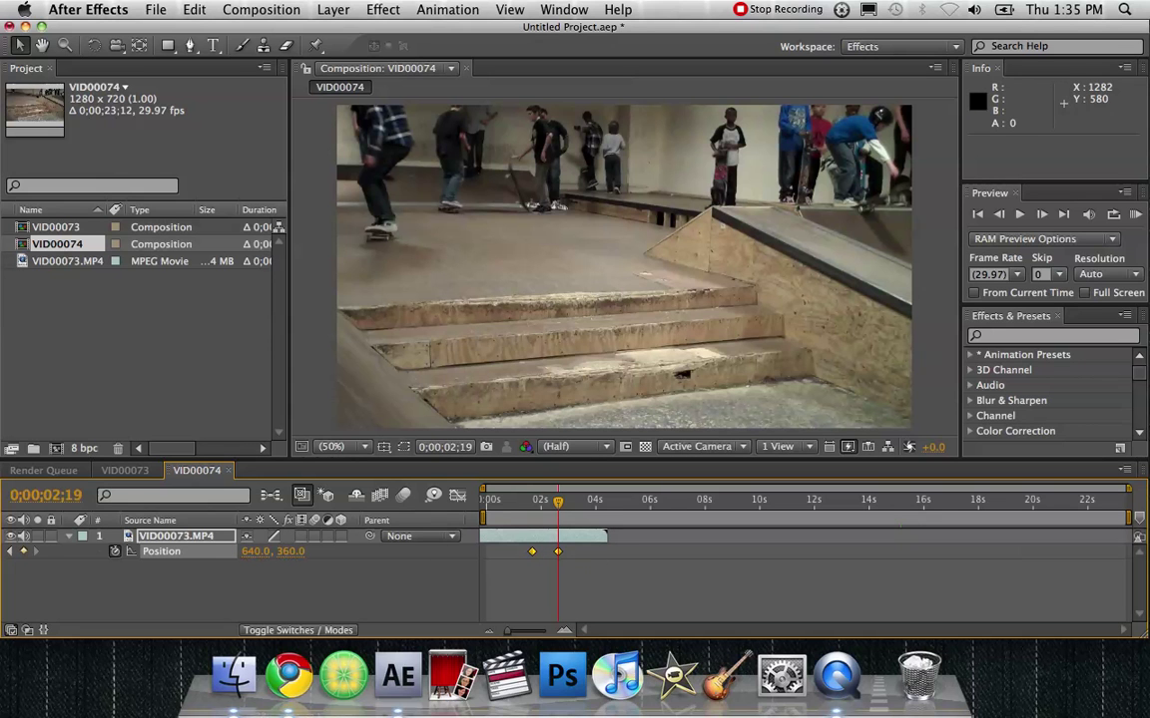
In the Wiggler panel, choose Spatial Path, Jagged noise and a frequency of 10 per second
click(564, 10)
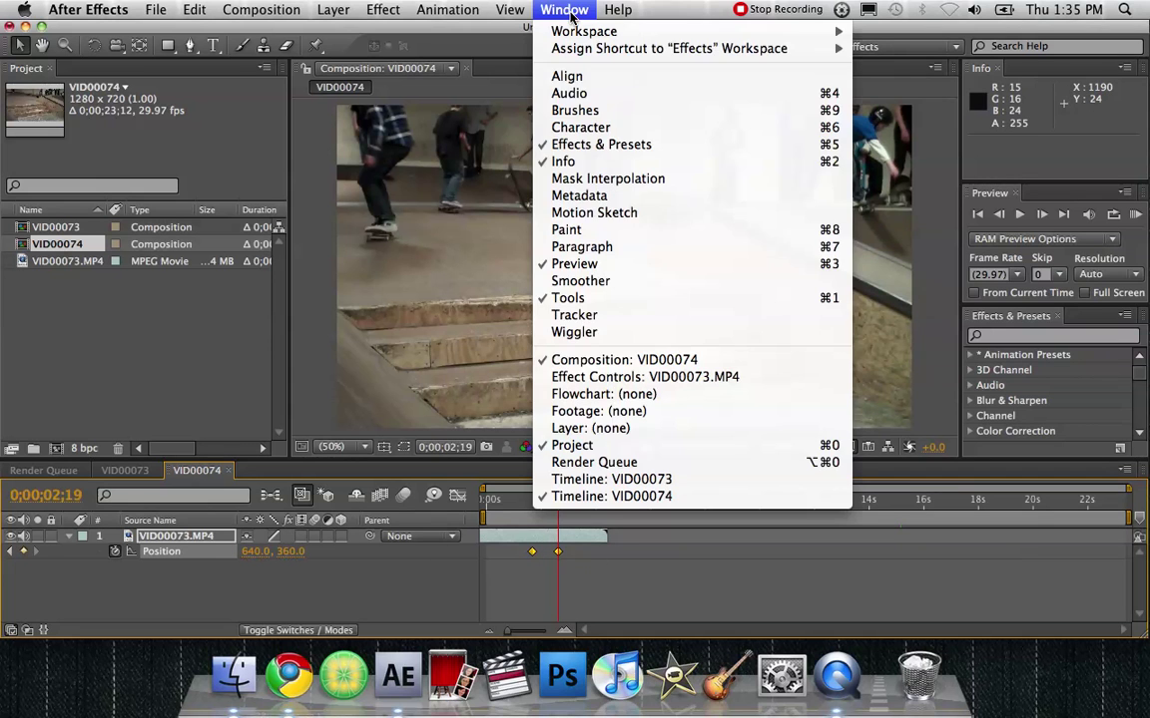
click(644, 336)
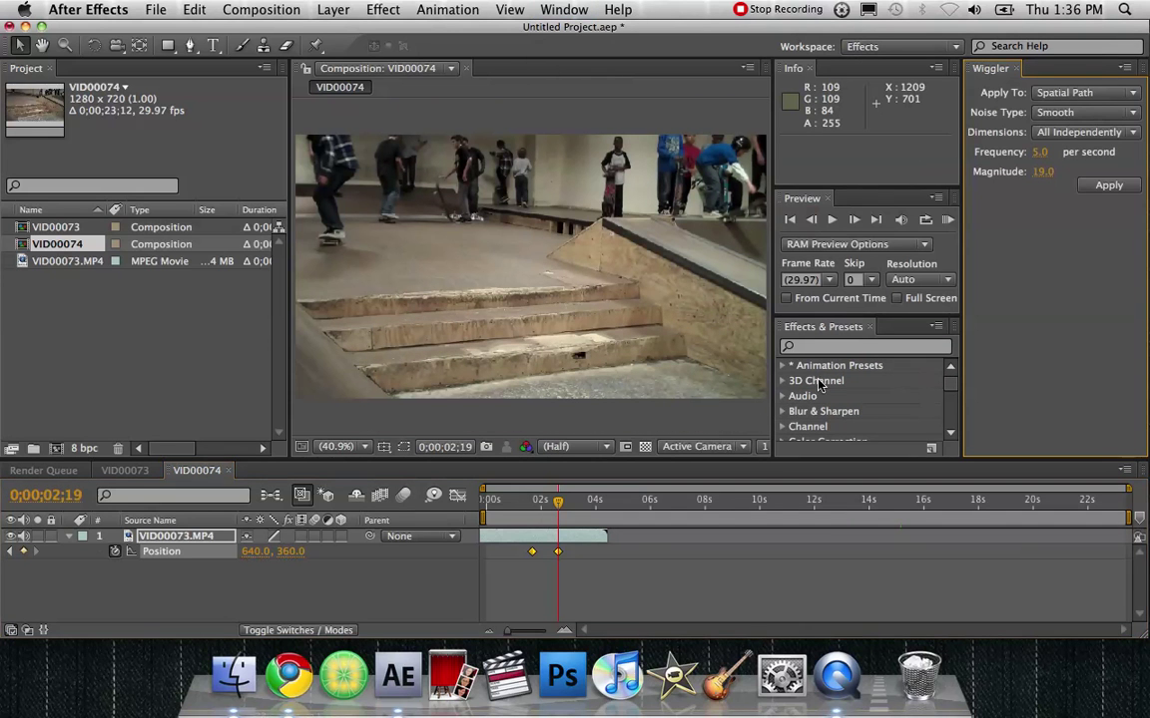
click(1078, 98)
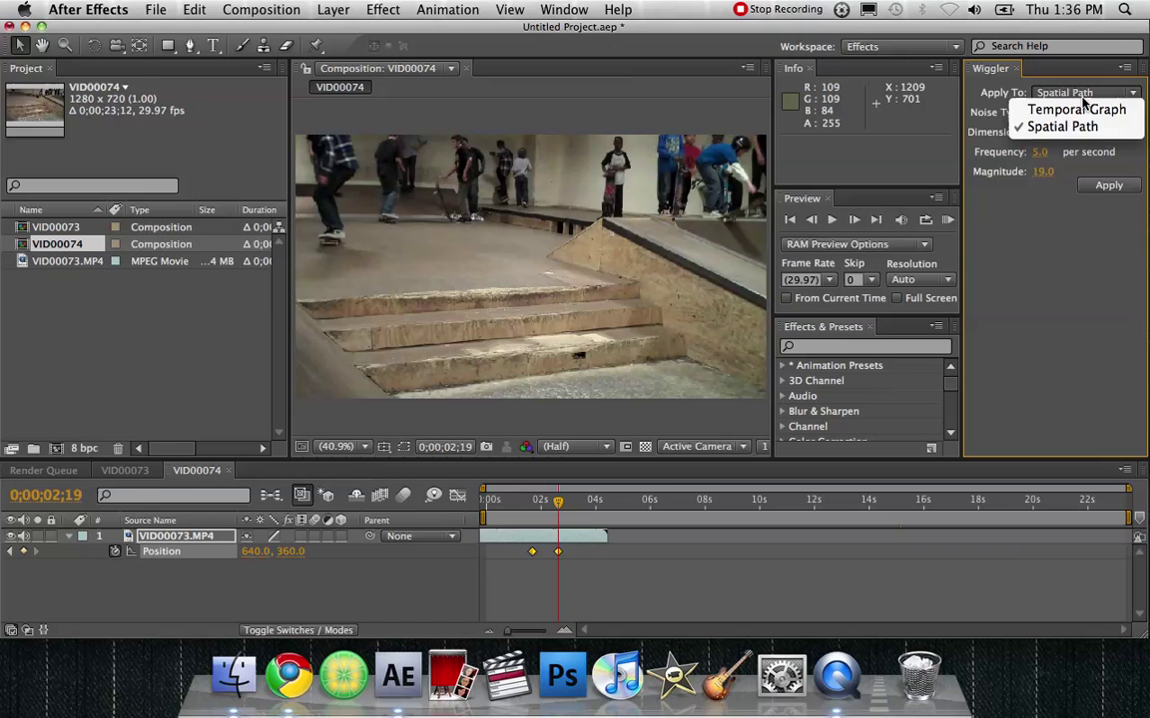
click(1064, 129)
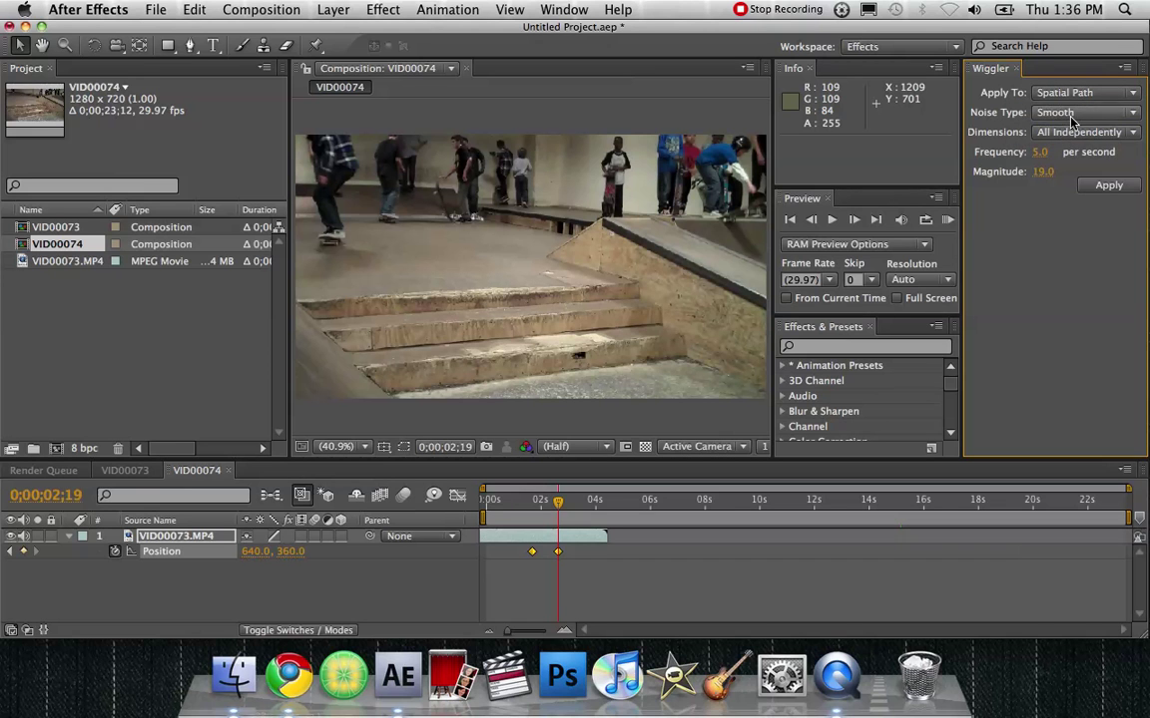
click(1071, 114)
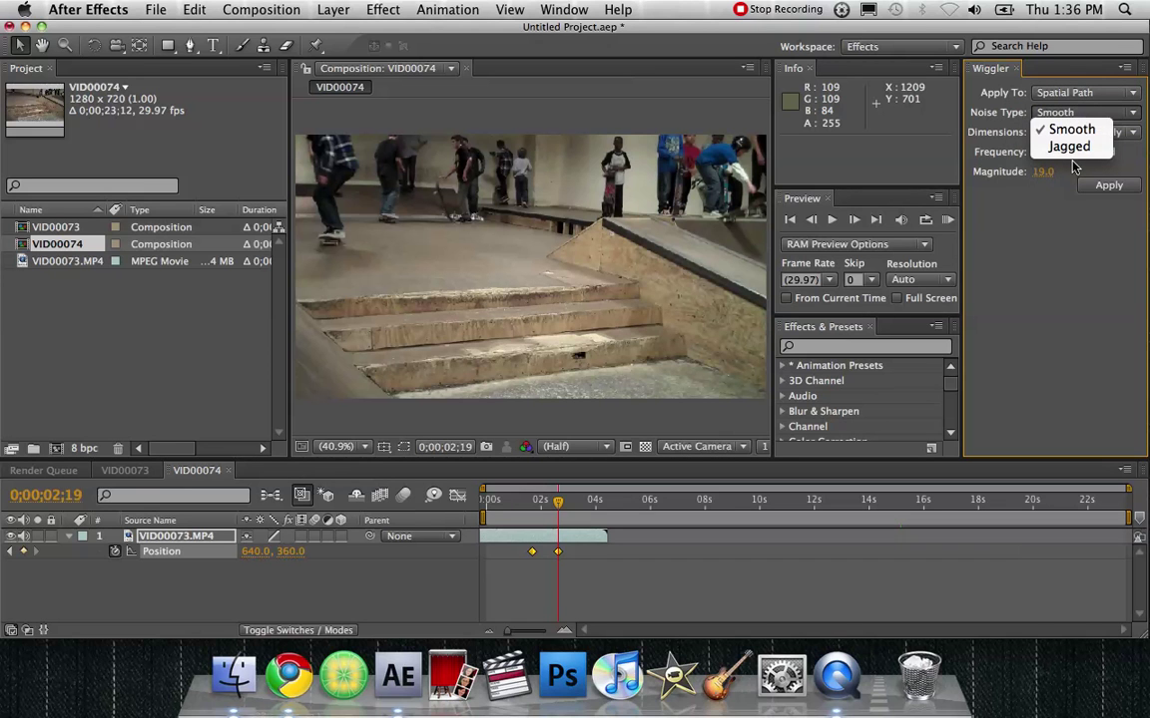
click(1078, 156)
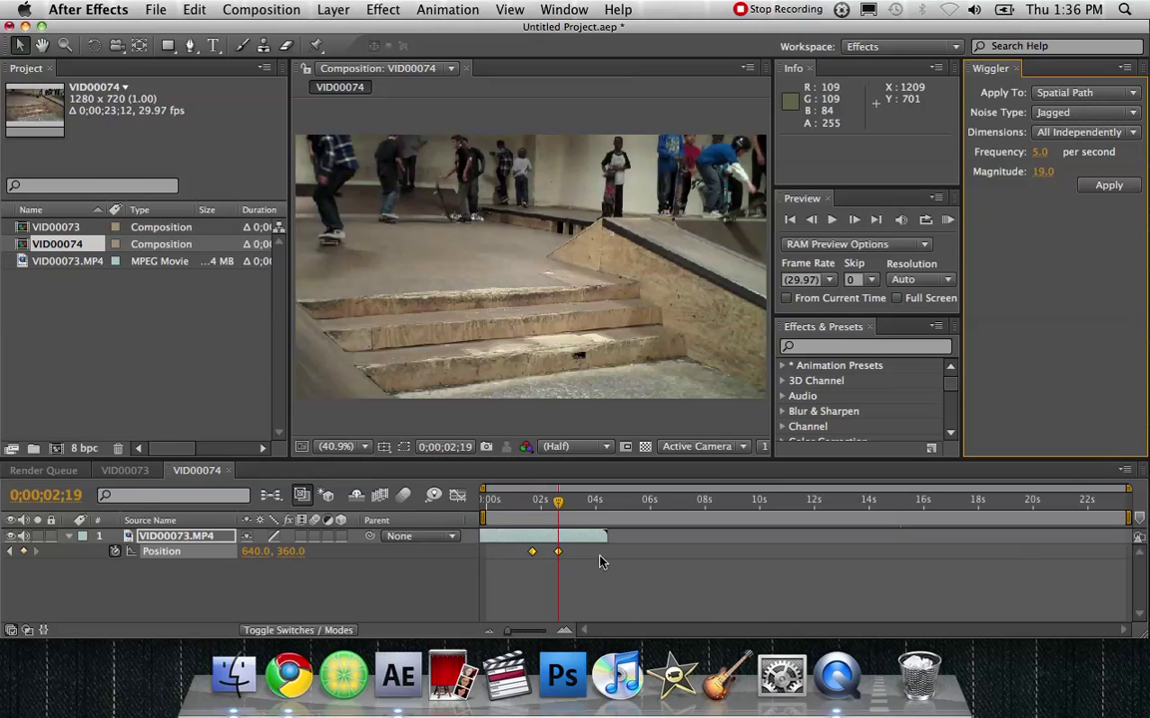
click(1041, 154)
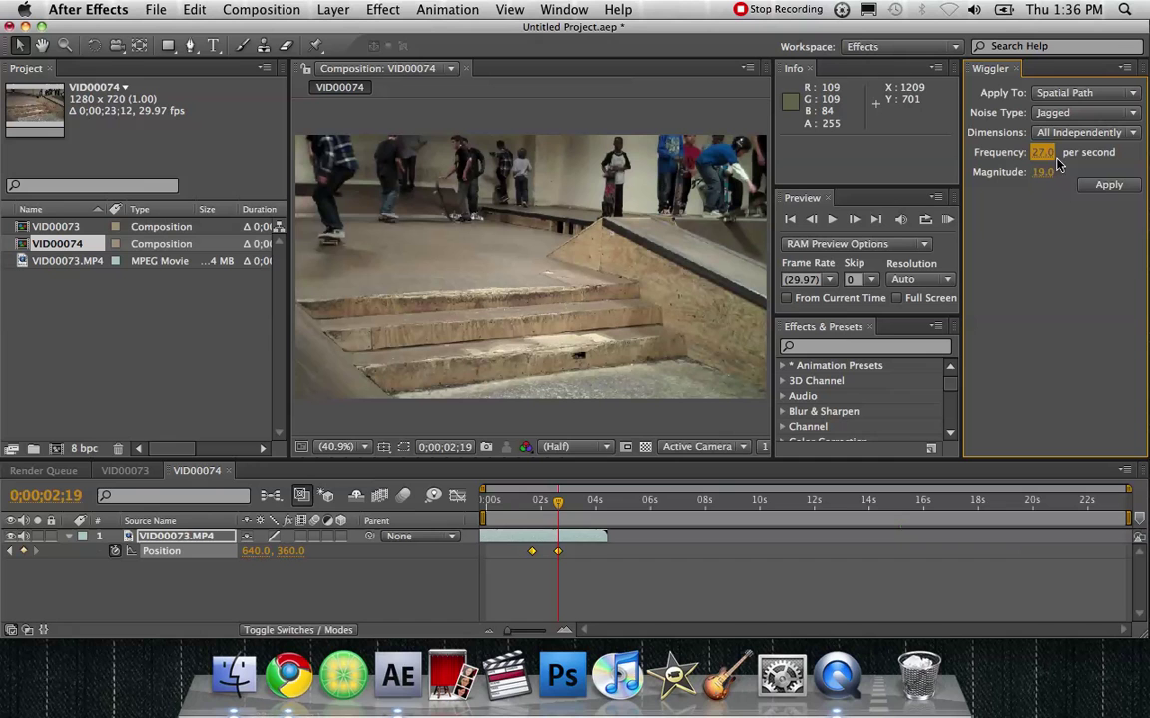
drag(1014, 157, 1027, 162)
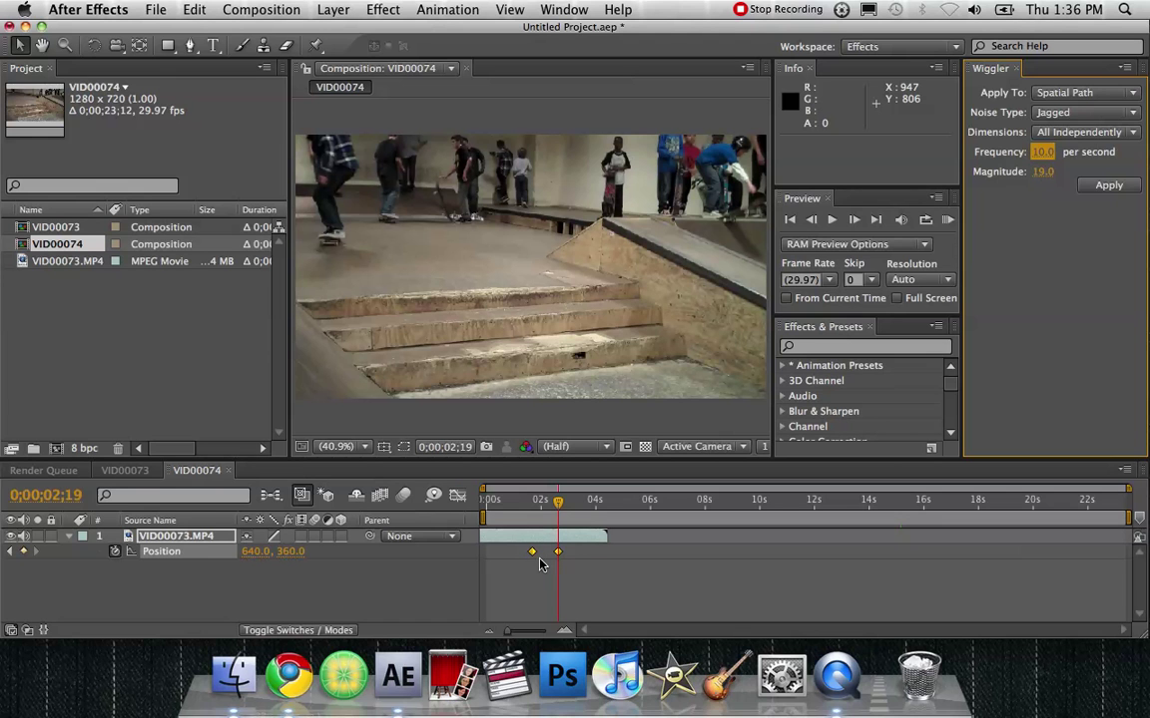
Nudge both Position keyframes slightly later and set the wiggle magnitude to 15
mouse_move(558, 554)
mouse_down()
mouse_move(588, 556)
mouse_move(561, 560)
mouse_up()
click(534, 504)
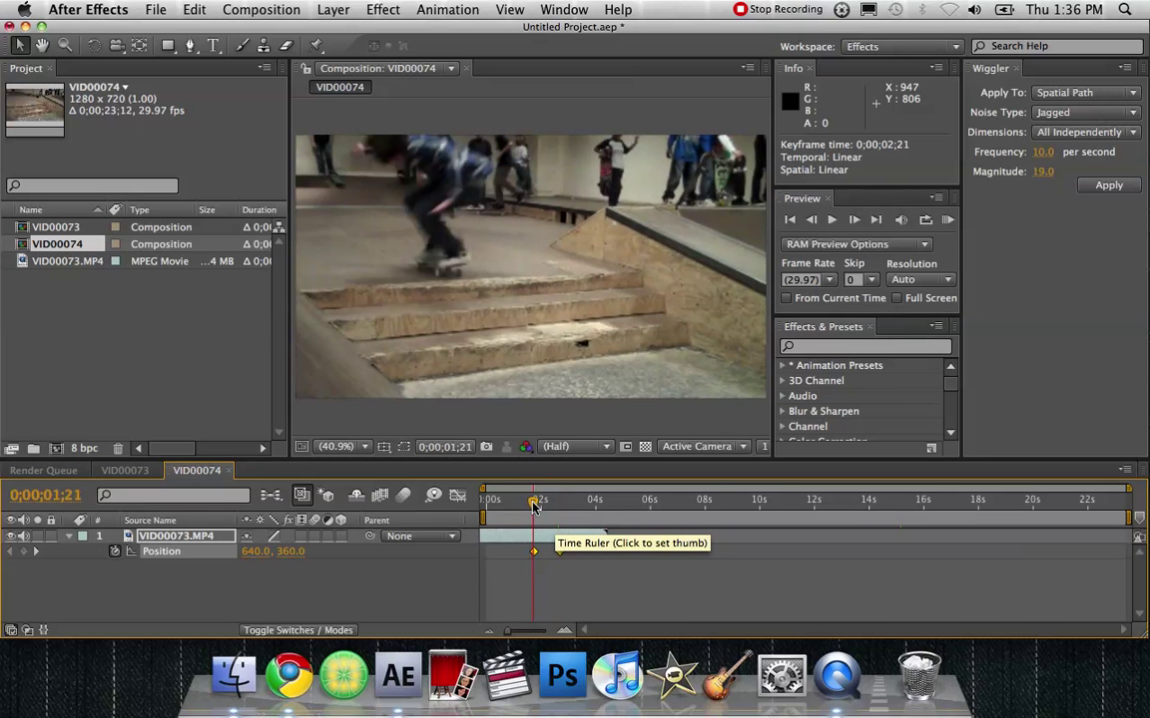
click(534, 505)
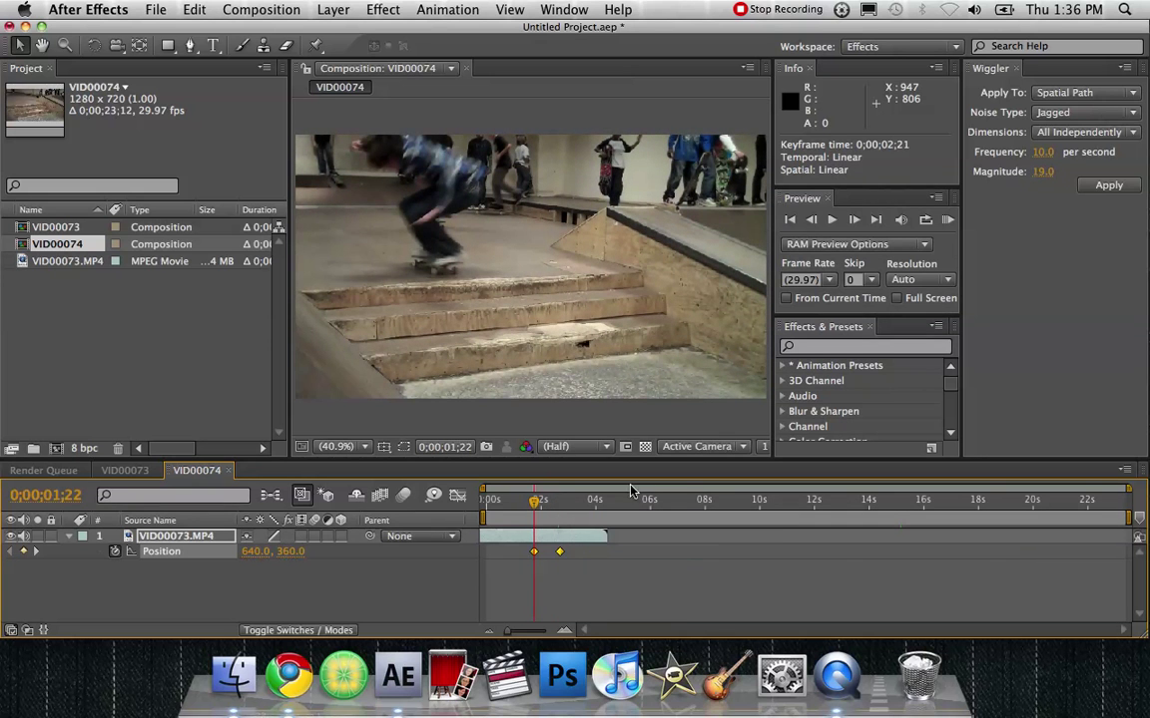
click(1044, 171)
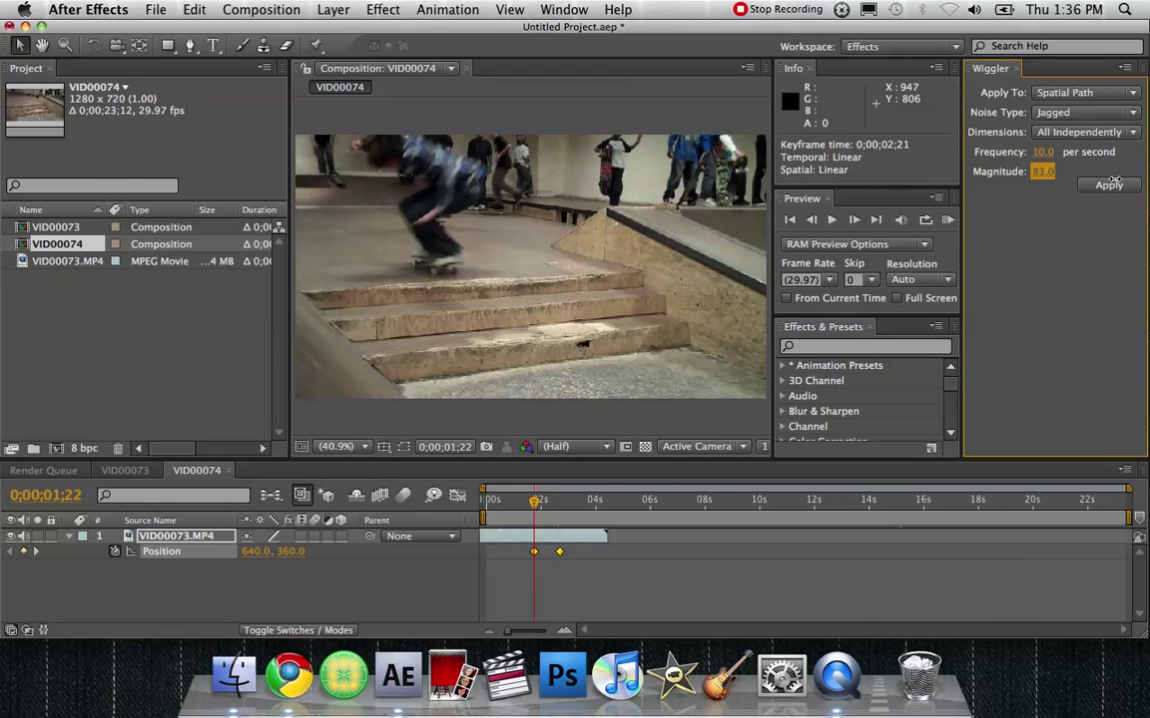
text(3)
key(Return)
text(10)
key(Return)
text(12)
key(Return)
Apply the wiggle to generate Position keyframes, then zoom the timeline and scrub the landing to check
click(1107, 187)
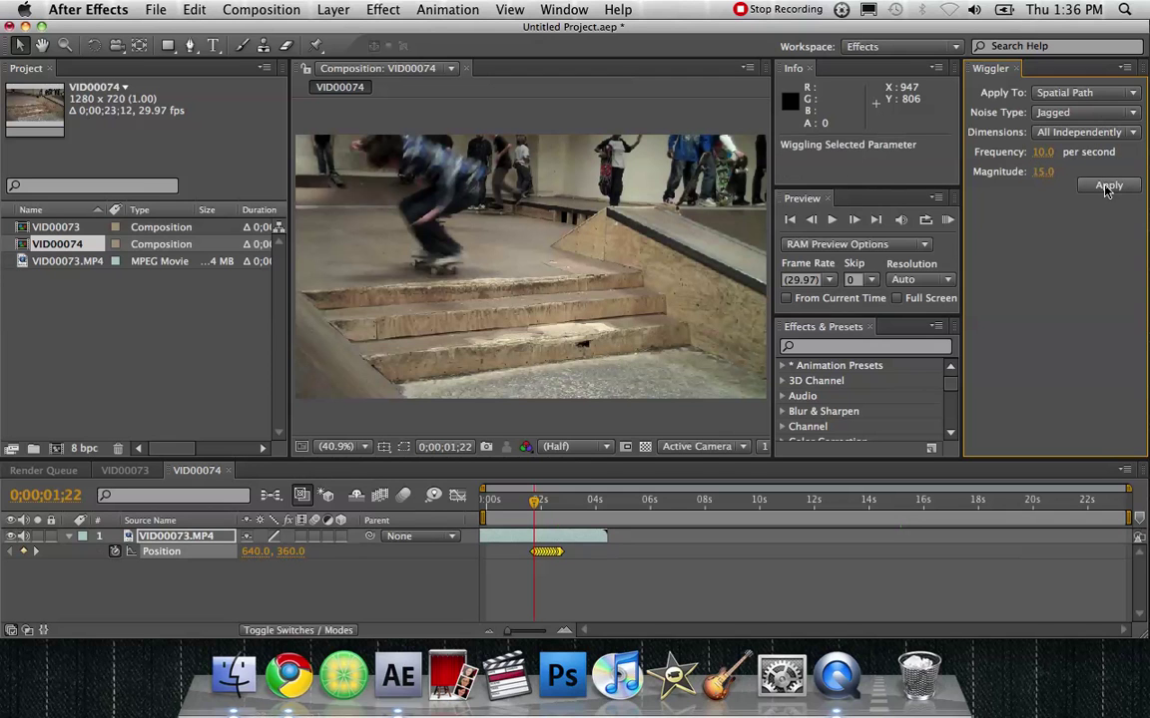
click(543, 553)
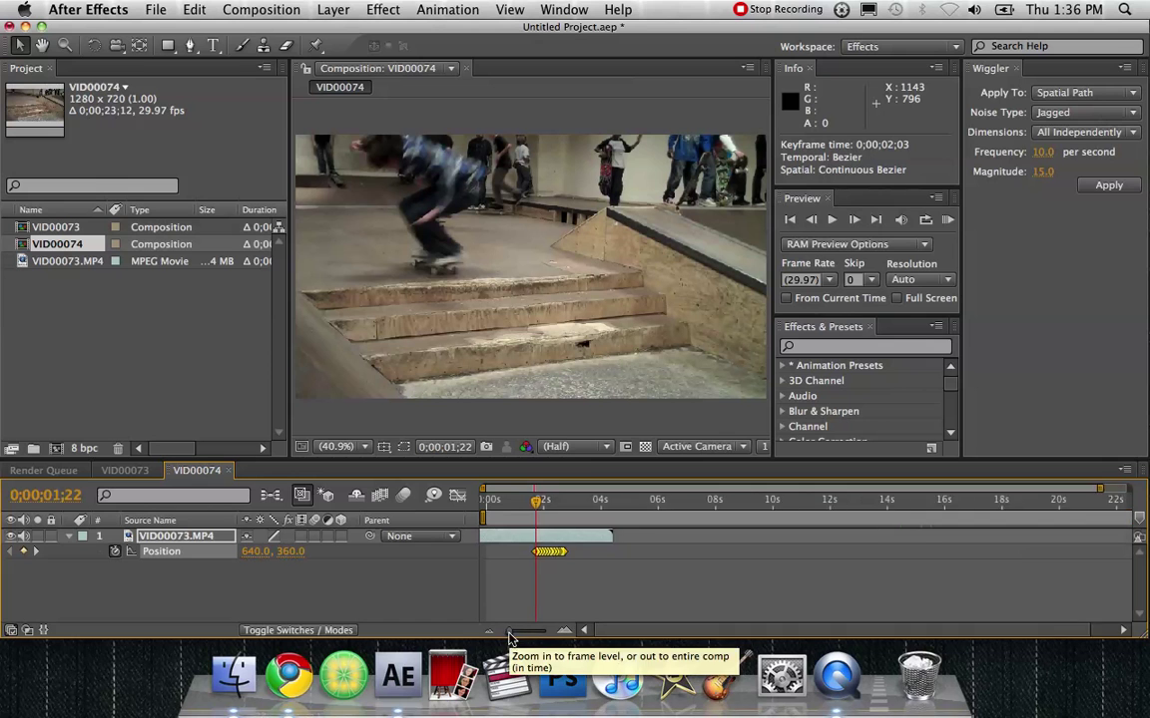
drag(513, 634, 538, 634)
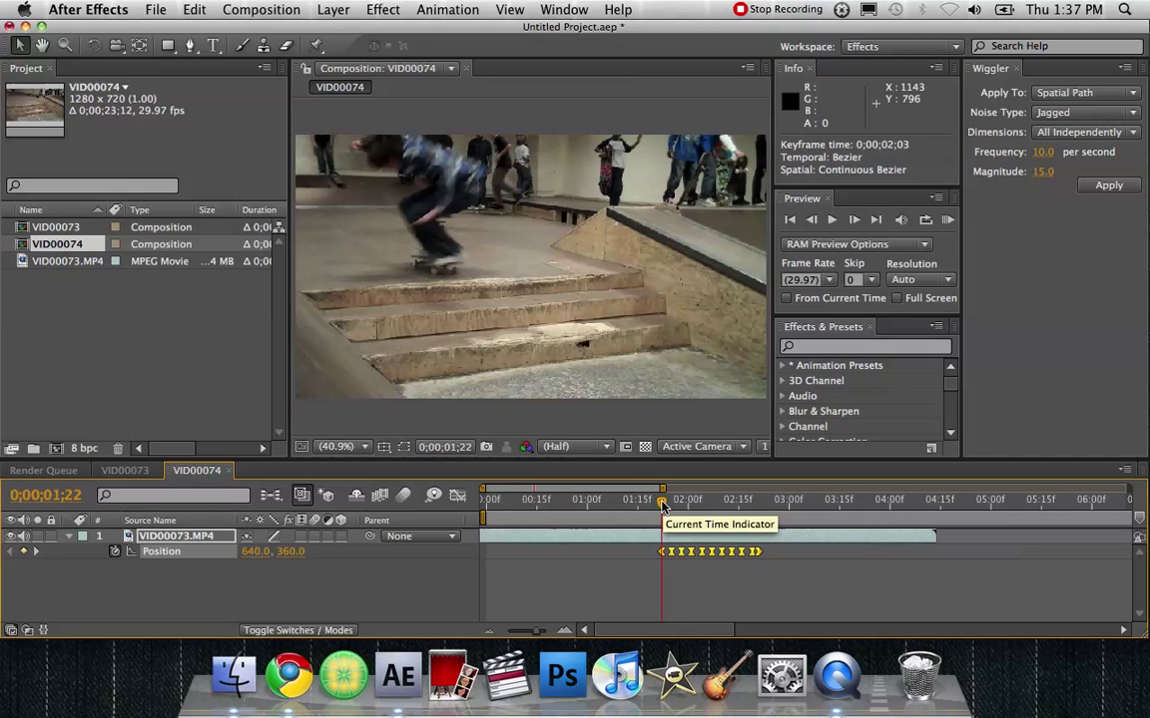
mouse_move(665, 504)
mouse_down()
mouse_move(753, 513)
mouse_move(648, 514)
mouse_up()
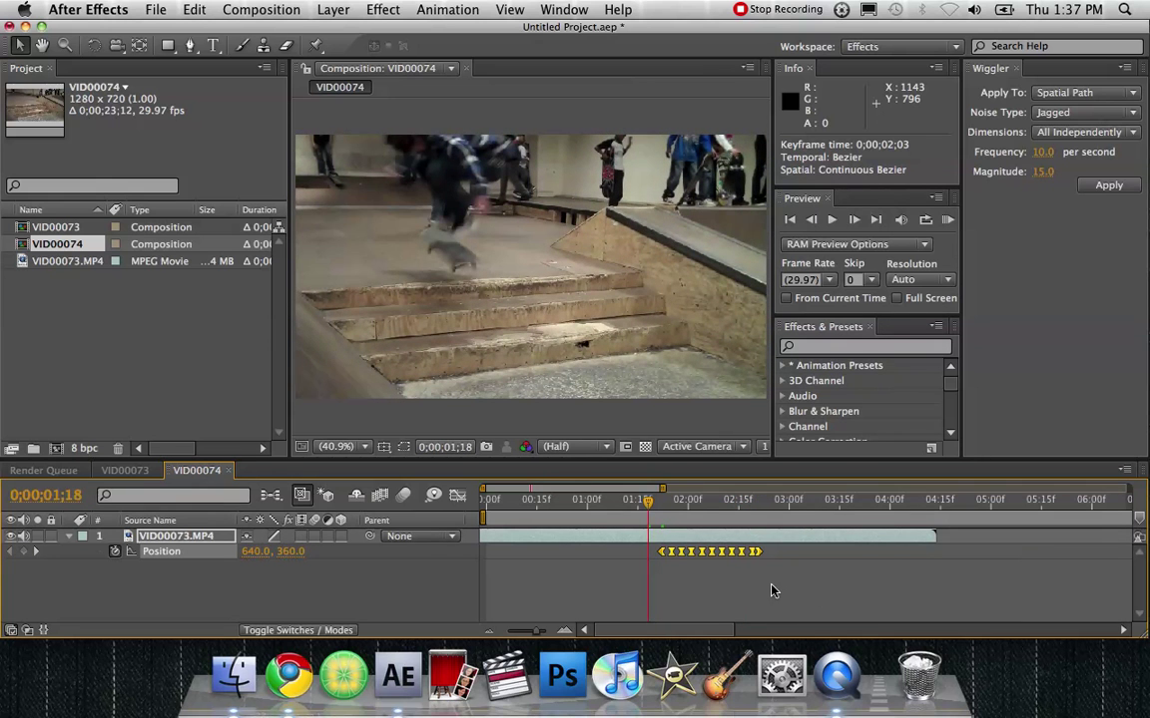
click(527, 633)
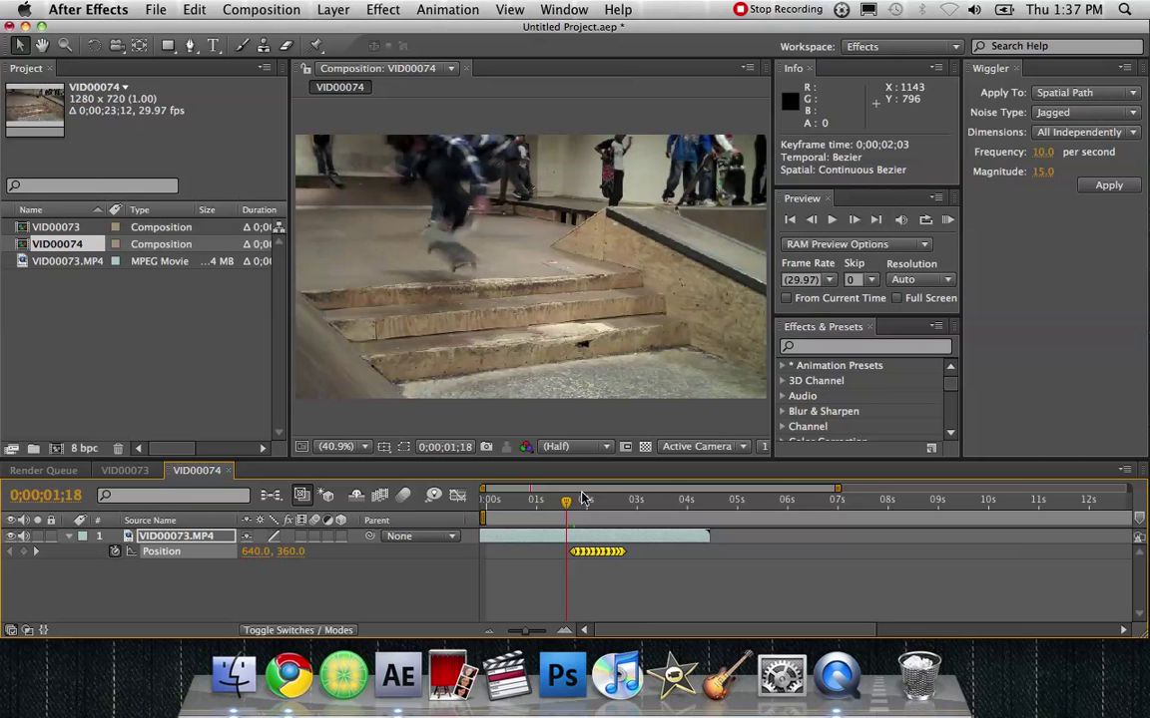
drag(569, 509, 619, 512)
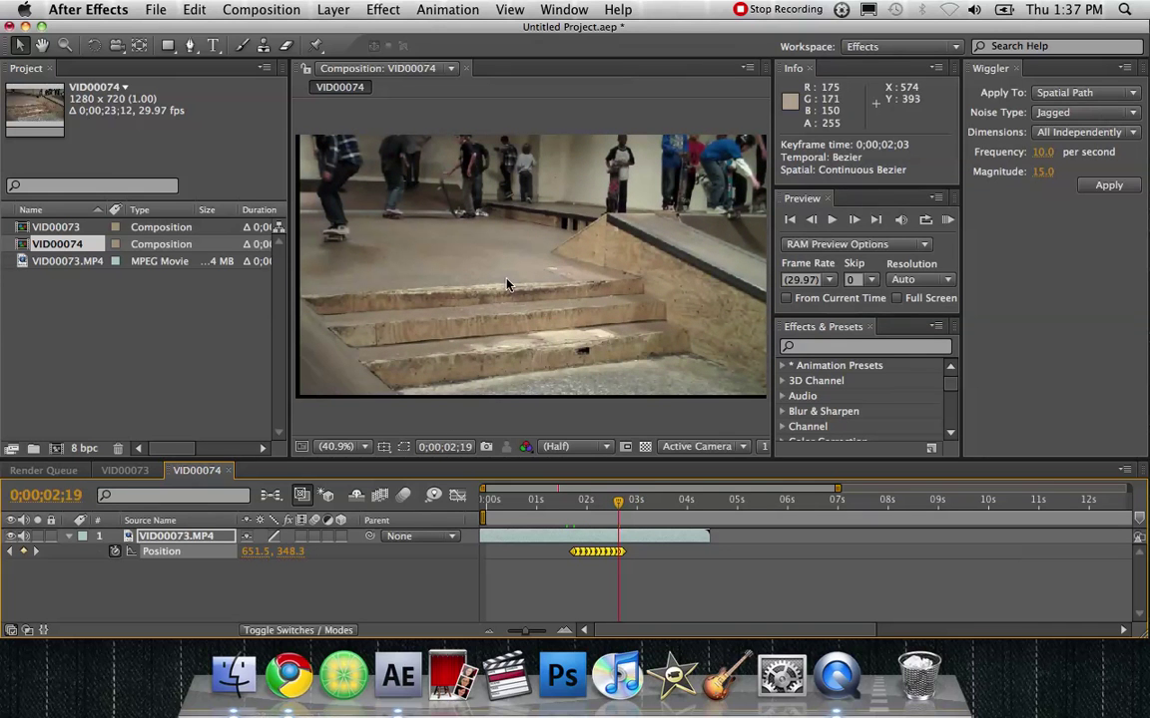
Zoom the viewer out, scale the footage layer to 114%, and scrub the landing to check
key(comma)
key(comma)
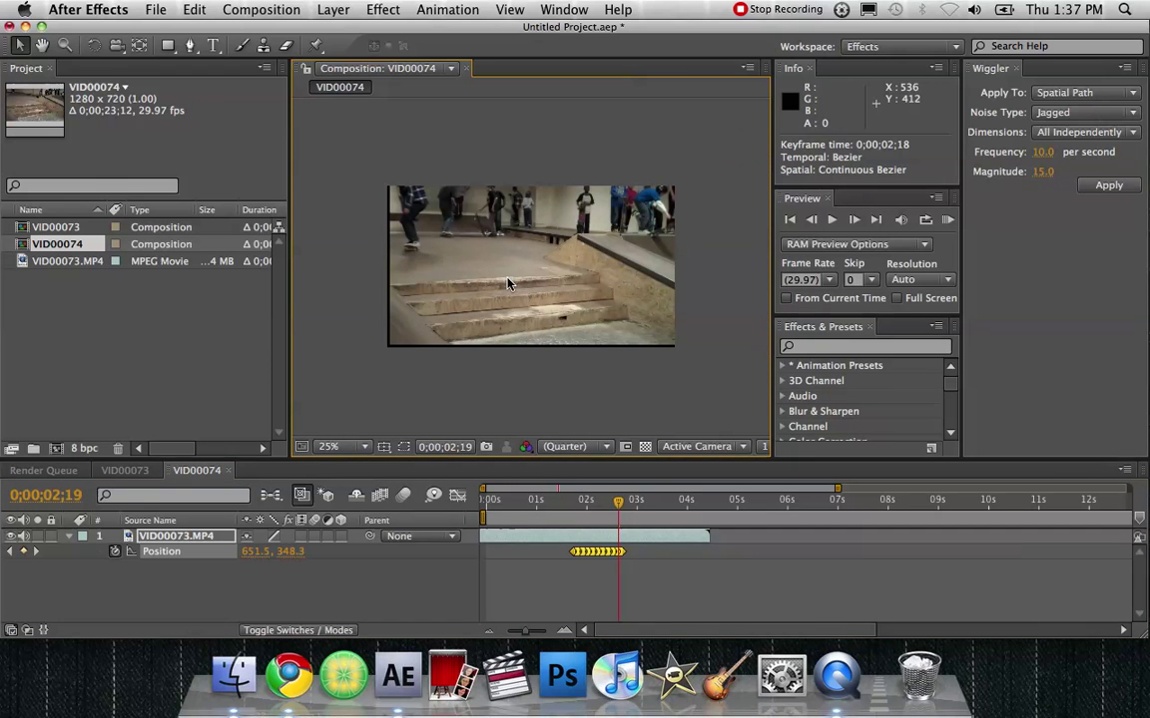
click(526, 336)
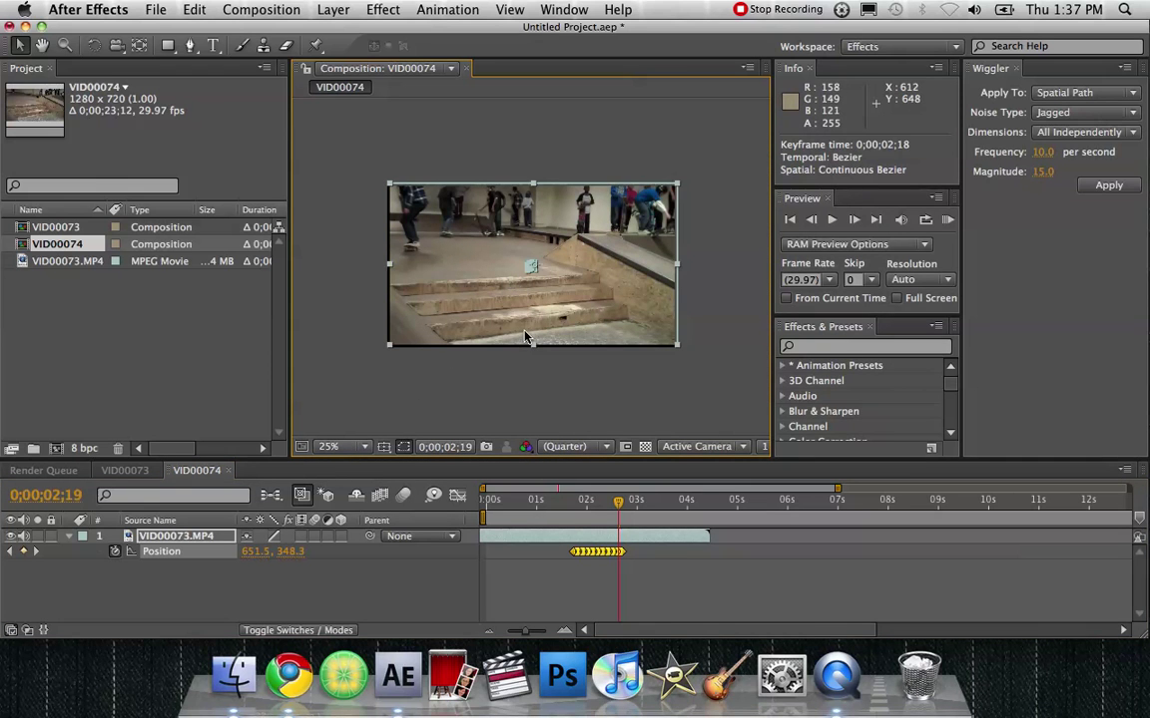
click(679, 351)
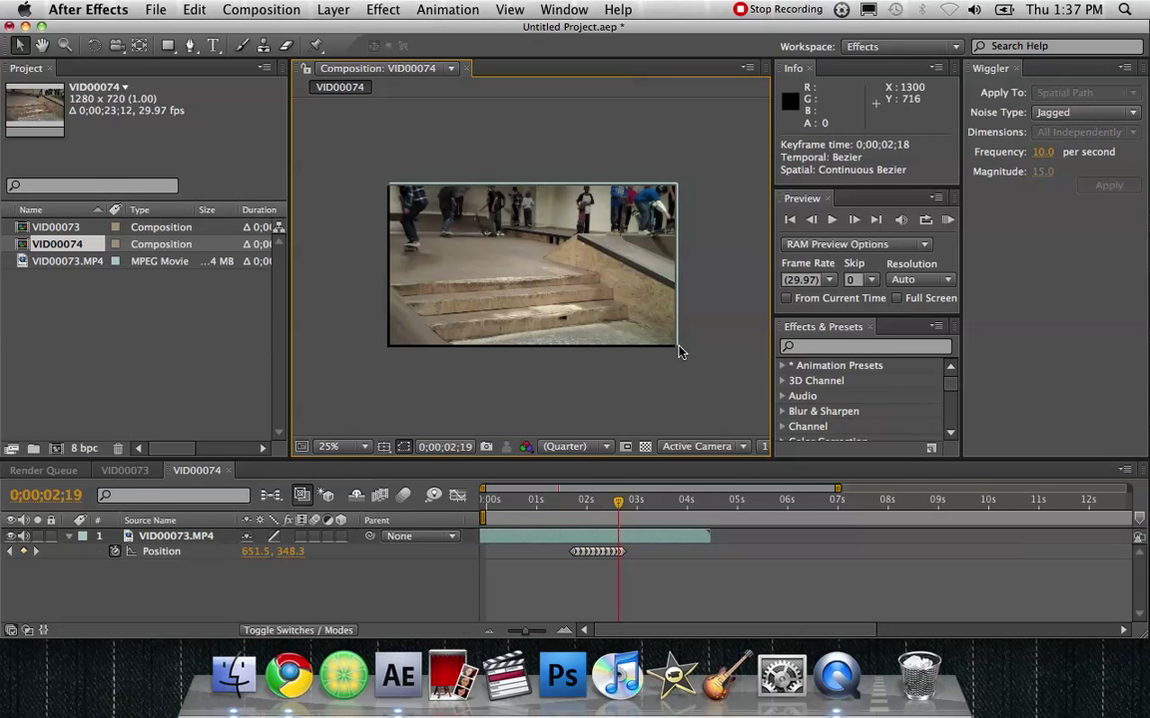
click(677, 347)
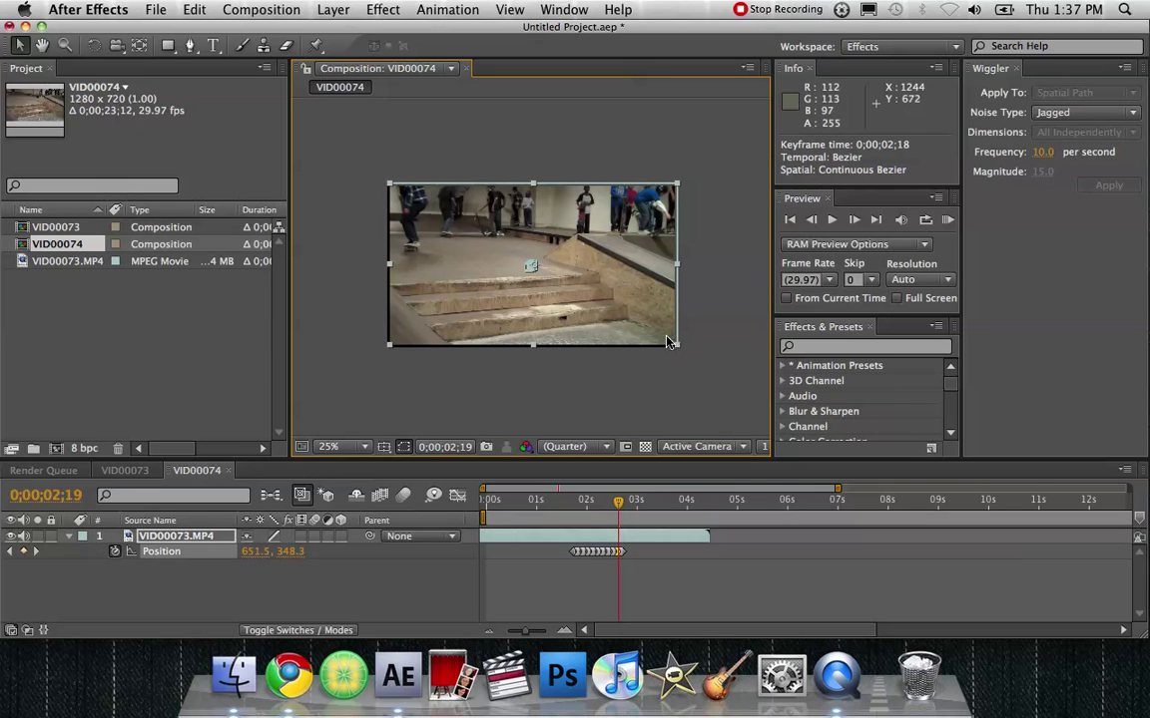
drag(678, 351, 698, 368)
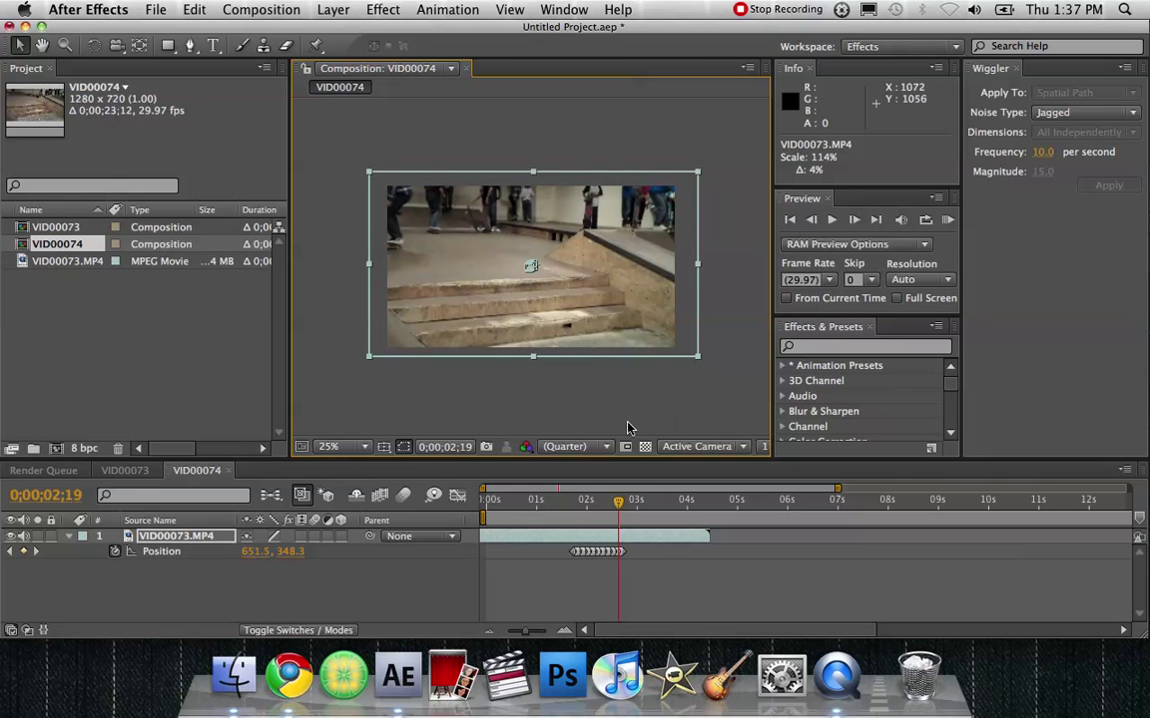
drag(618, 502, 543, 519)
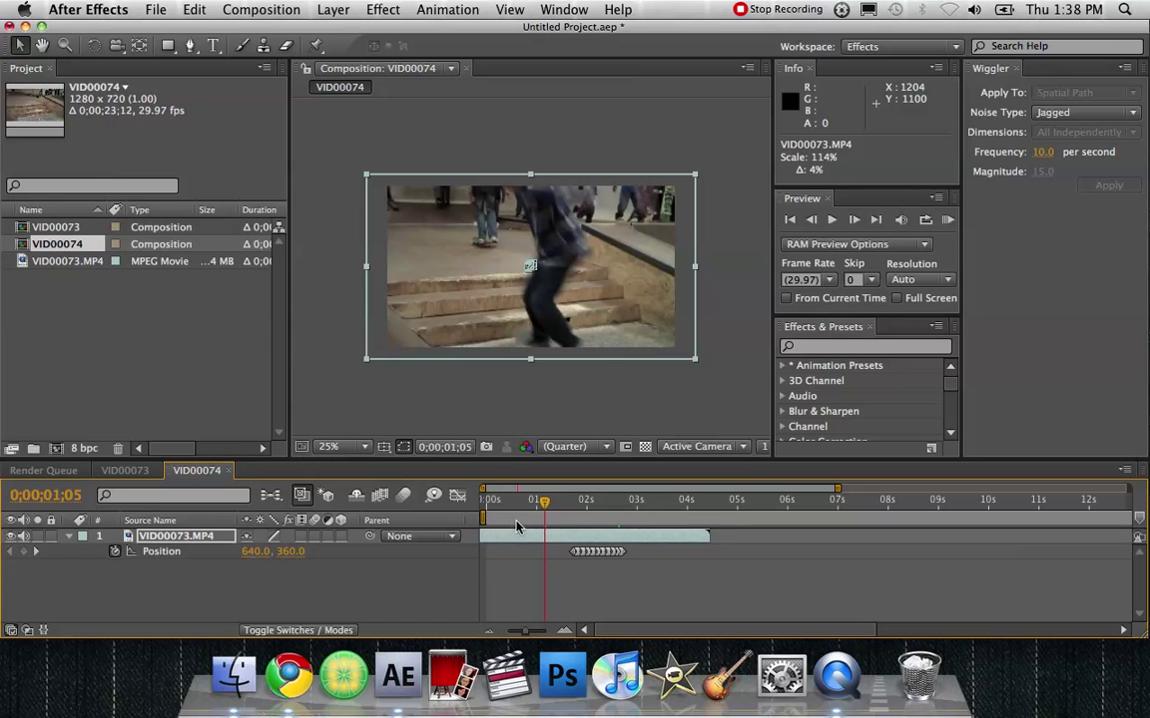
drag(544, 512, 491, 505)
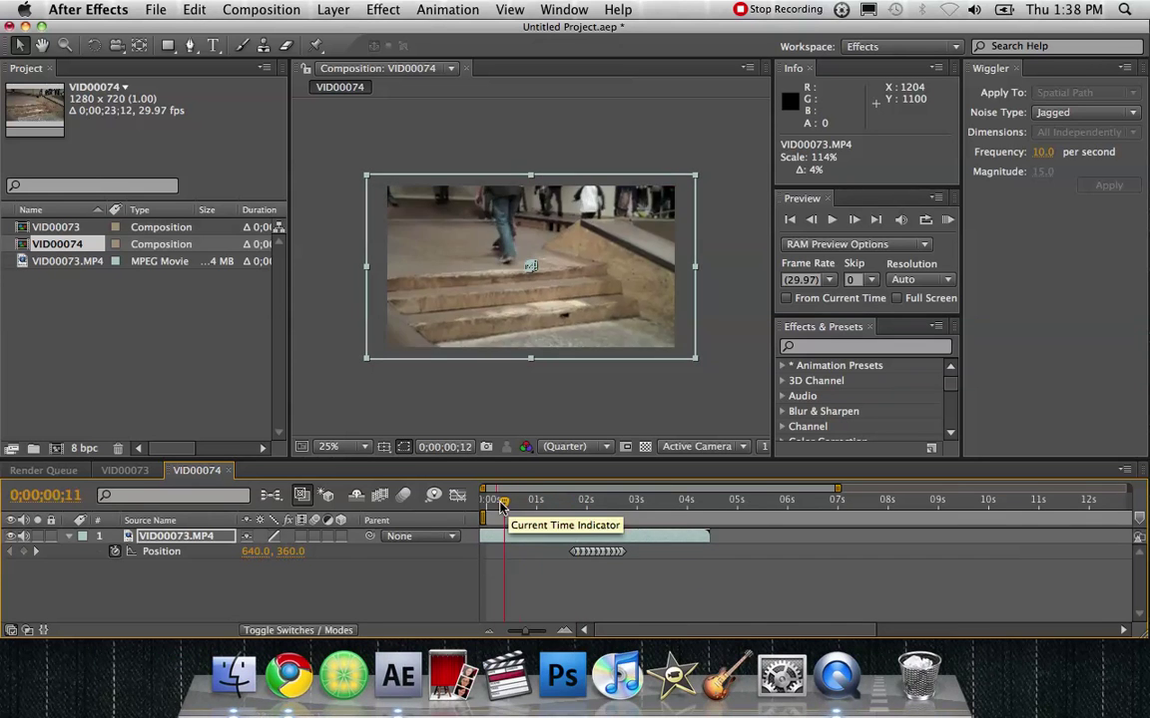